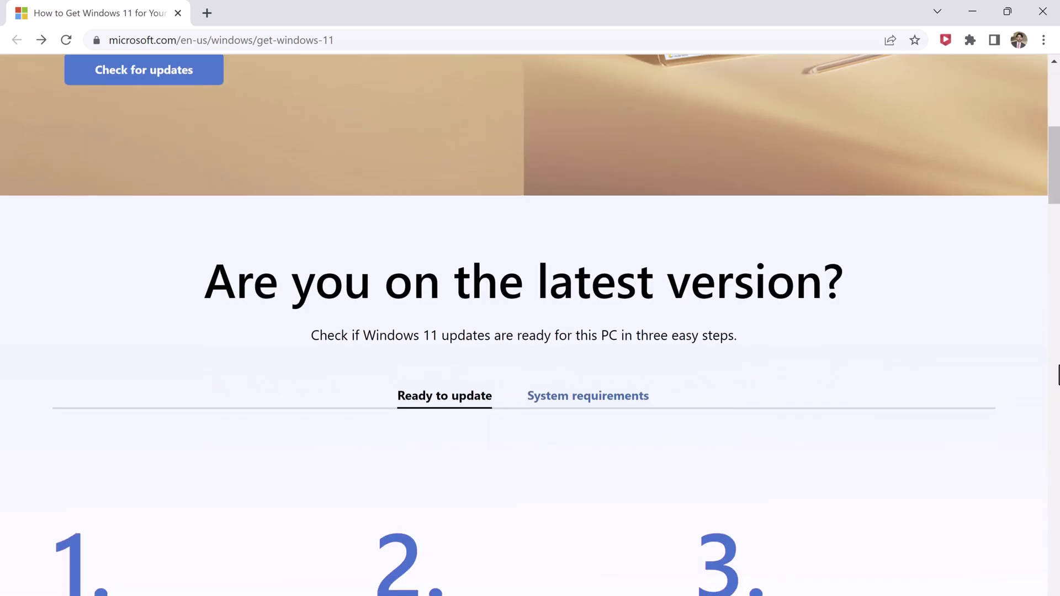
scroll(1057, 374, down, 2)
scroll(1058, 375, down, 3)
scroll(1057, 374, down, 4)
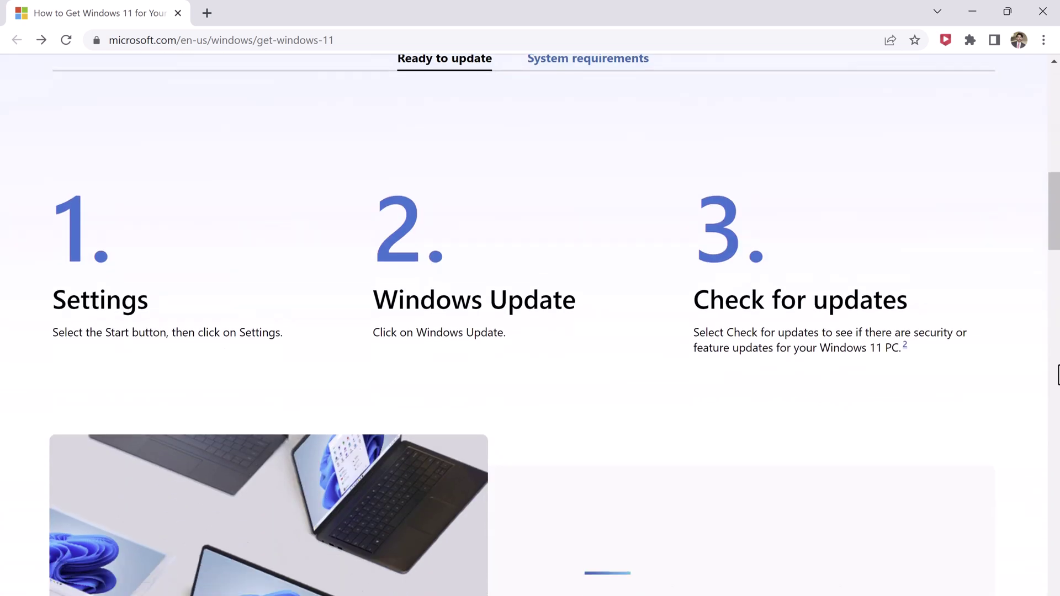
scroll(1057, 374, down, 1)
scroll(1058, 374, down, 3)
scroll(1058, 374, down, 2)
scroll(1057, 374, down, 4)
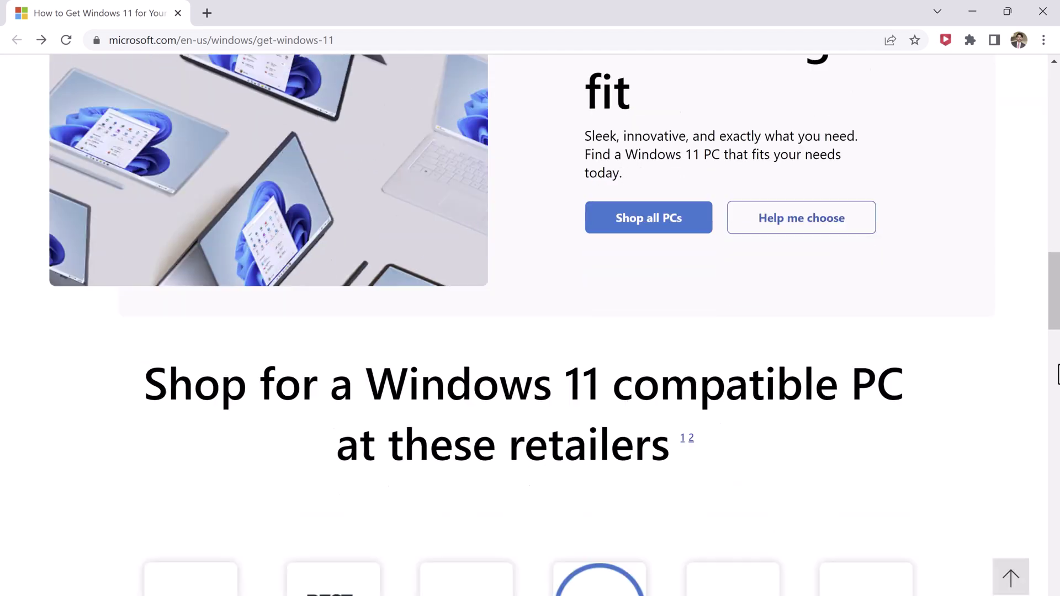
scroll(1057, 375, down, 4)
scroll(1057, 375, down, 2)
scroll(1057, 375, down, 2)
scroll(1057, 374, down, 8)
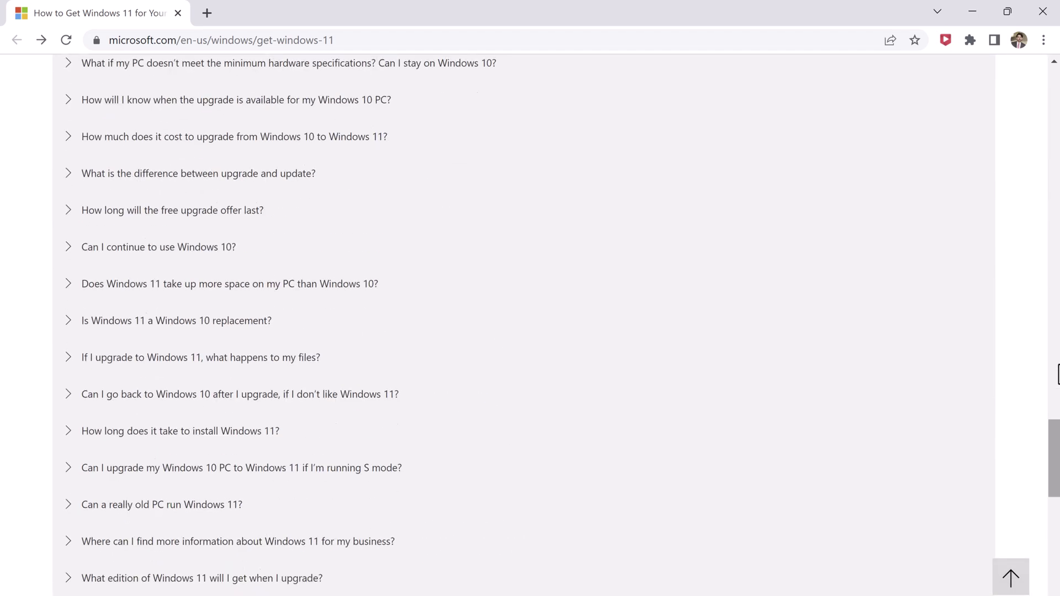
scroll(1057, 375, down, 1)
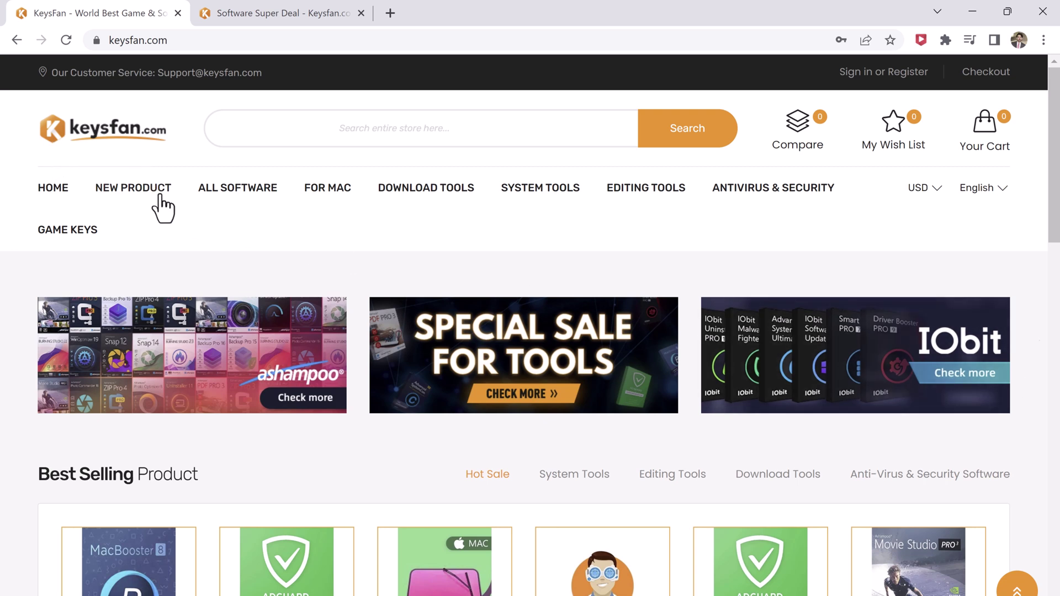
scroll(170, 220, down, 3)
scroll(174, 249, down, 3)
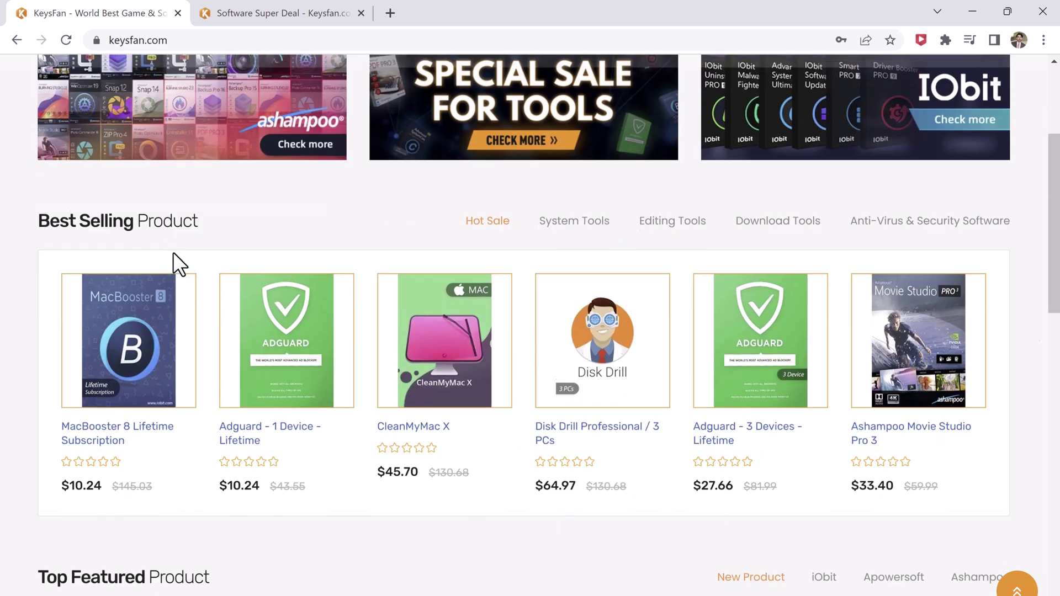
scroll(173, 257, down, 3)
scroll(174, 264, down, 4)
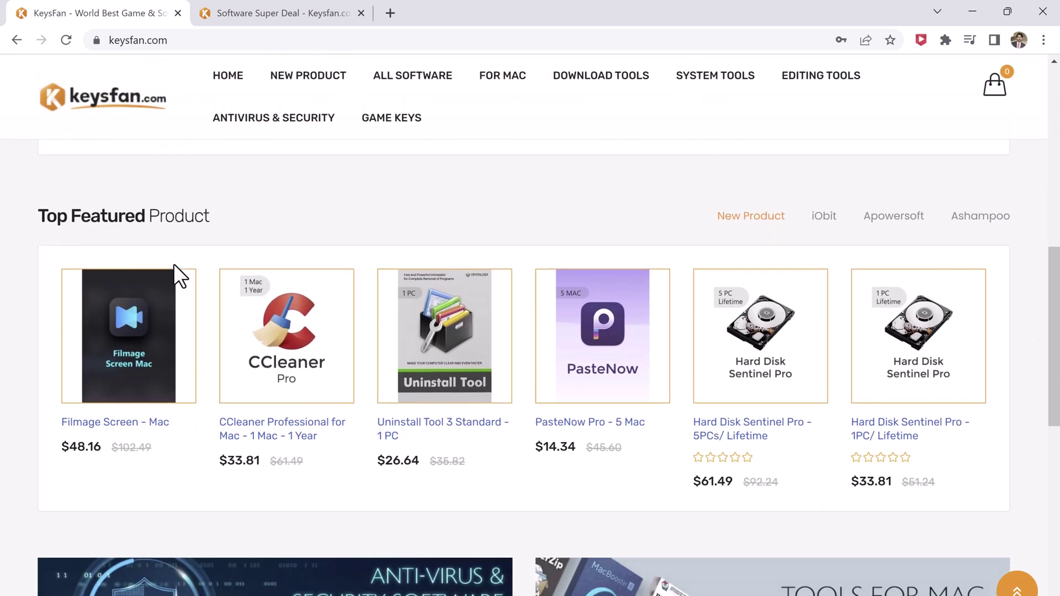
scroll(173, 264, down, 3)
scroll(174, 263, down, 3)
scroll(173, 264, down, 2)
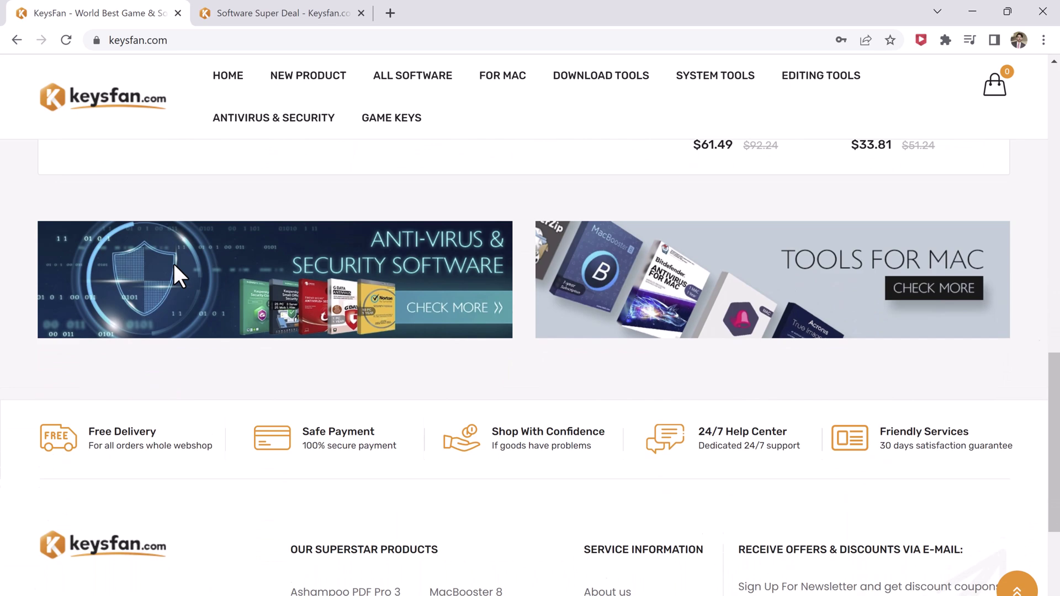
scroll(174, 264, down, 2)
scroll(163, 276, up, 3)
scroll(163, 277, up, 2)
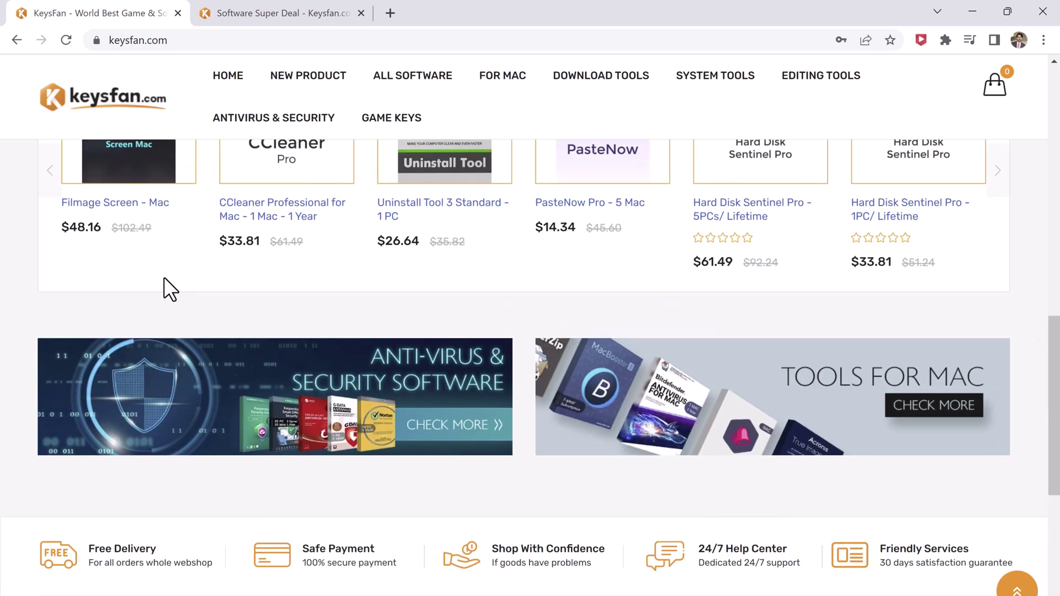
scroll(164, 277, up, 3)
scroll(164, 277, up, 4)
scroll(163, 277, up, 5)
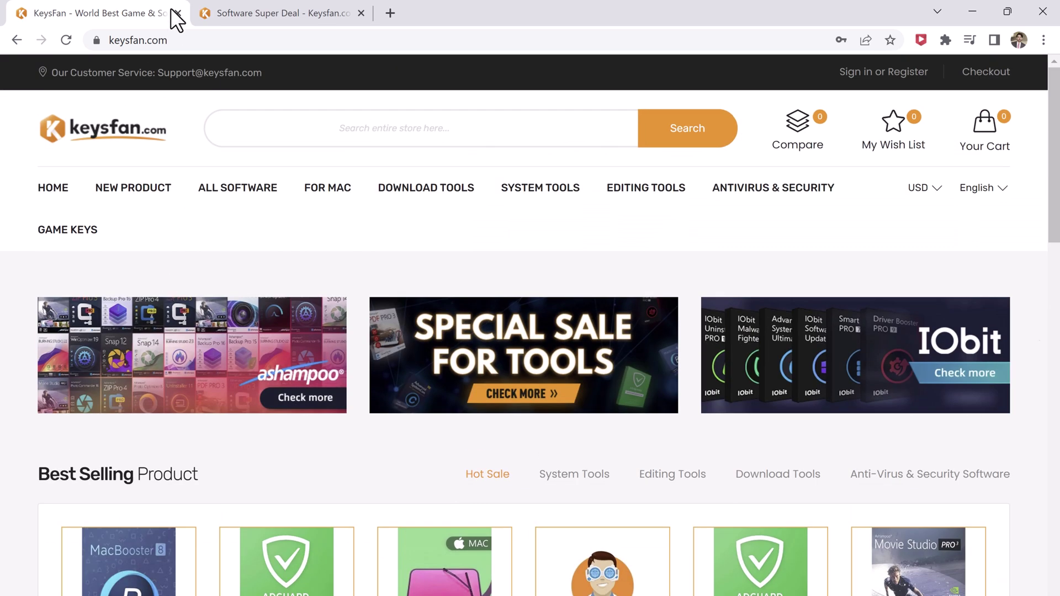
Open Keysfan's Software Super Deal page with the $7.59 Windows 10 Professional deal
click(274, 12)
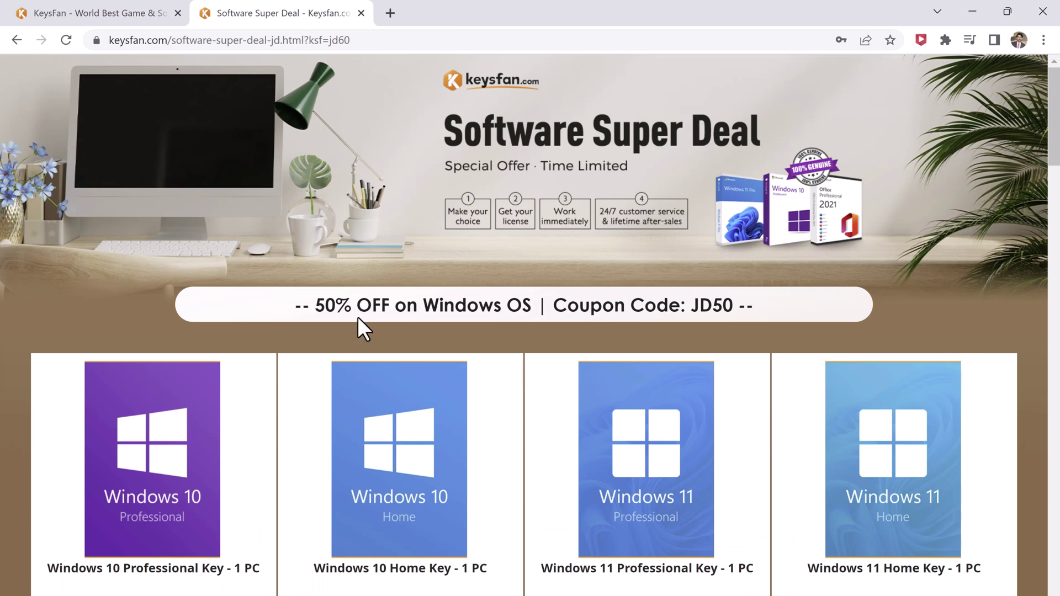
scroll(358, 318, down, 2)
scroll(359, 318, down, 2)
scroll(355, 319, down, 1)
scroll(355, 318, down, 1)
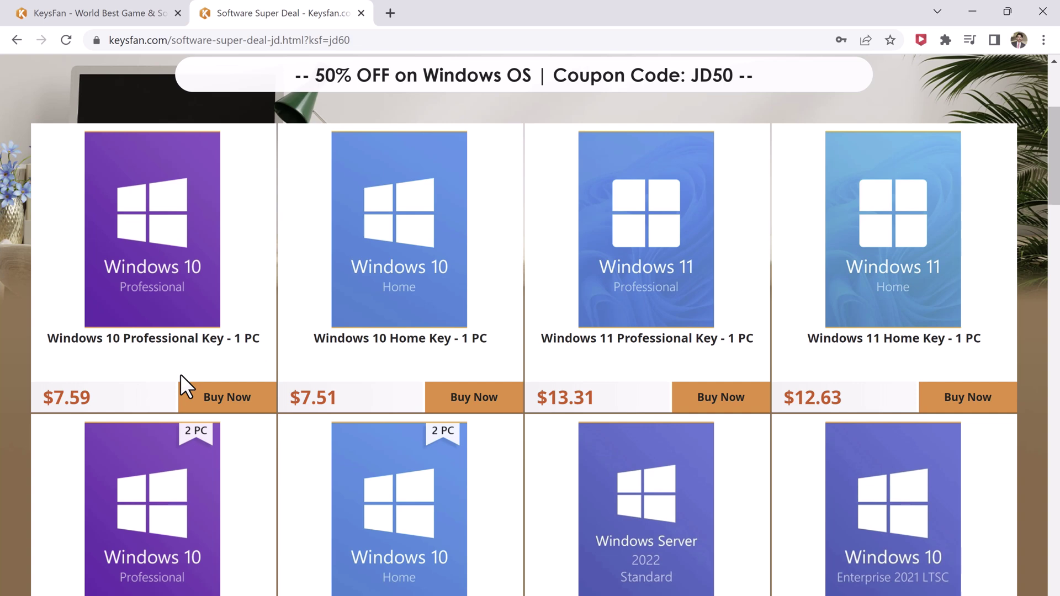
scroll(180, 373, down, 1)
scroll(180, 374, down, 2)
scroll(180, 374, down, 1)
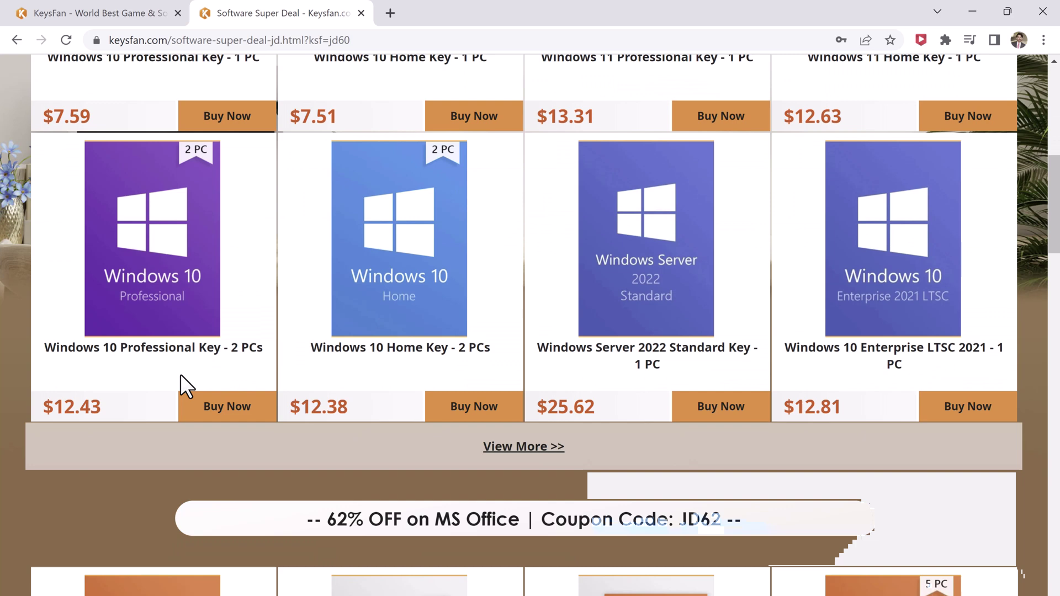
scroll(179, 374, down, 2)
scroll(179, 374, down, 3)
scroll(179, 373, down, 1)
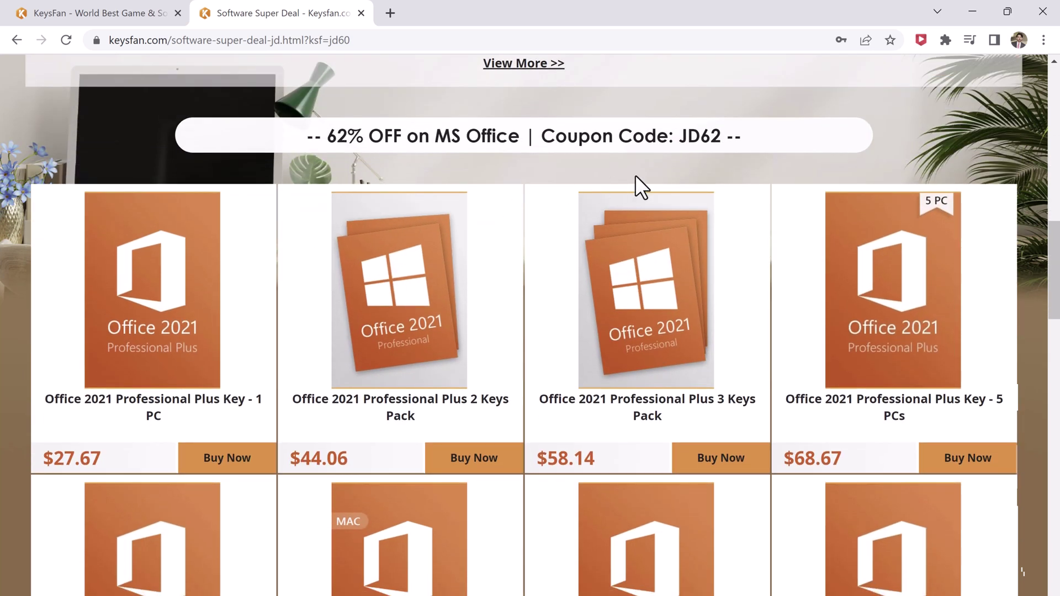
scroll(642, 172, down, 1)
scroll(643, 173, down, 1)
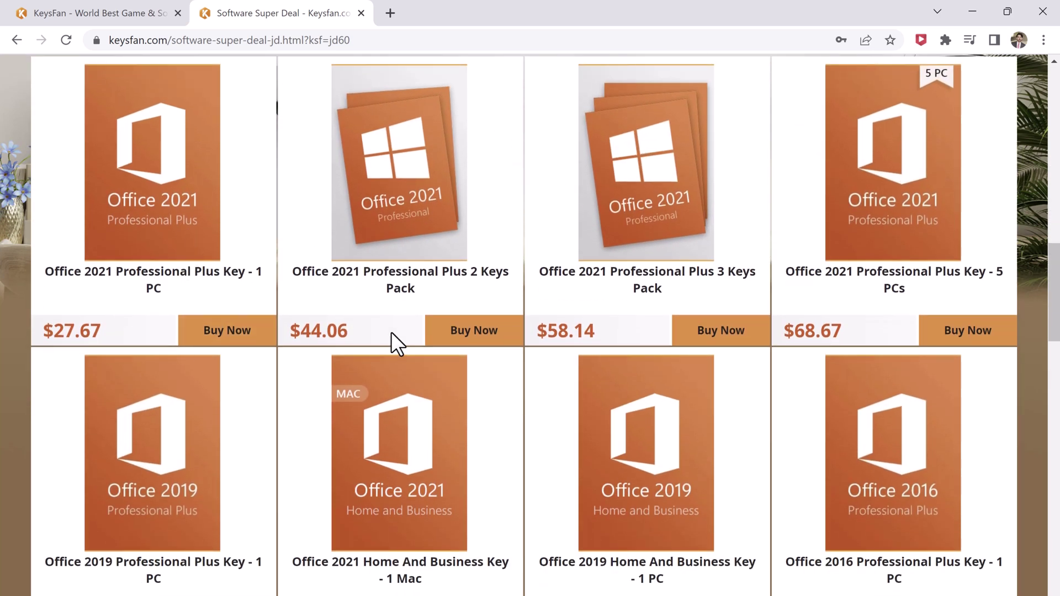
scroll(828, 412, down, 2)
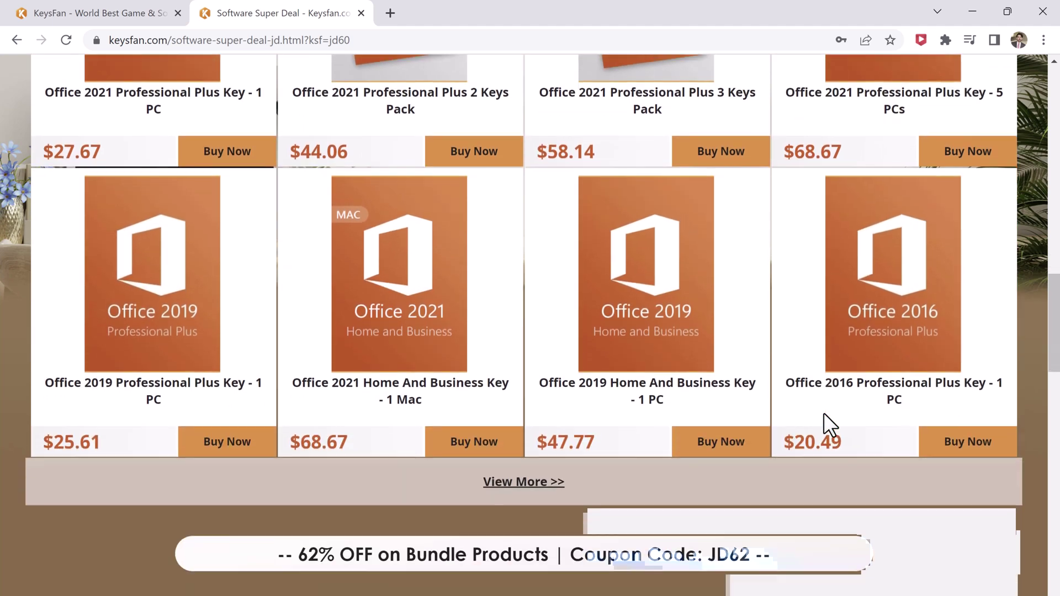
scroll(824, 412, down, 2)
scroll(824, 412, down, 1)
scroll(823, 412, down, 1)
scroll(823, 412, down, 1)
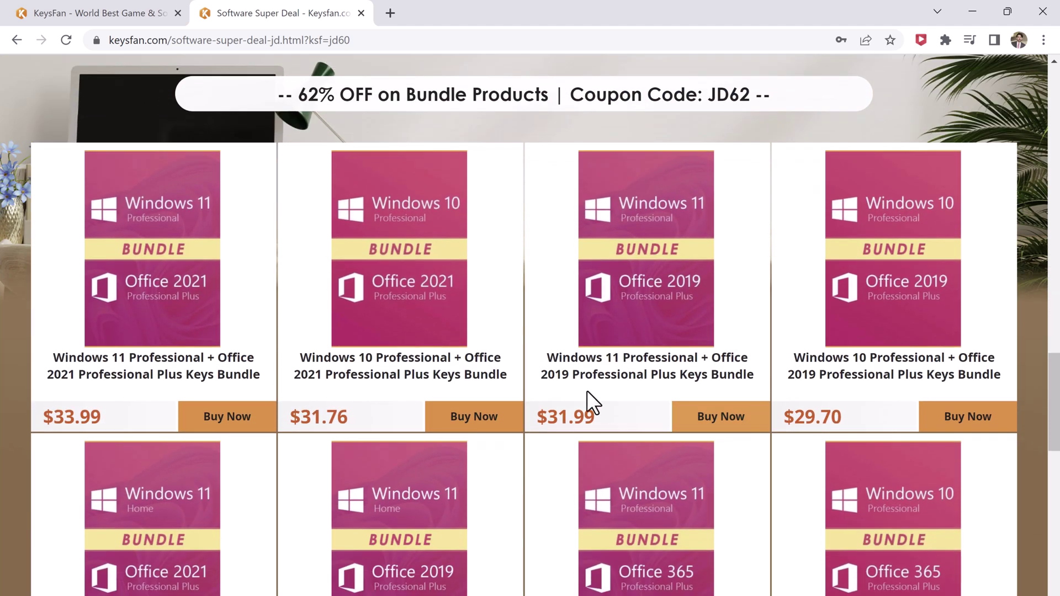
scroll(263, 289, down, 2)
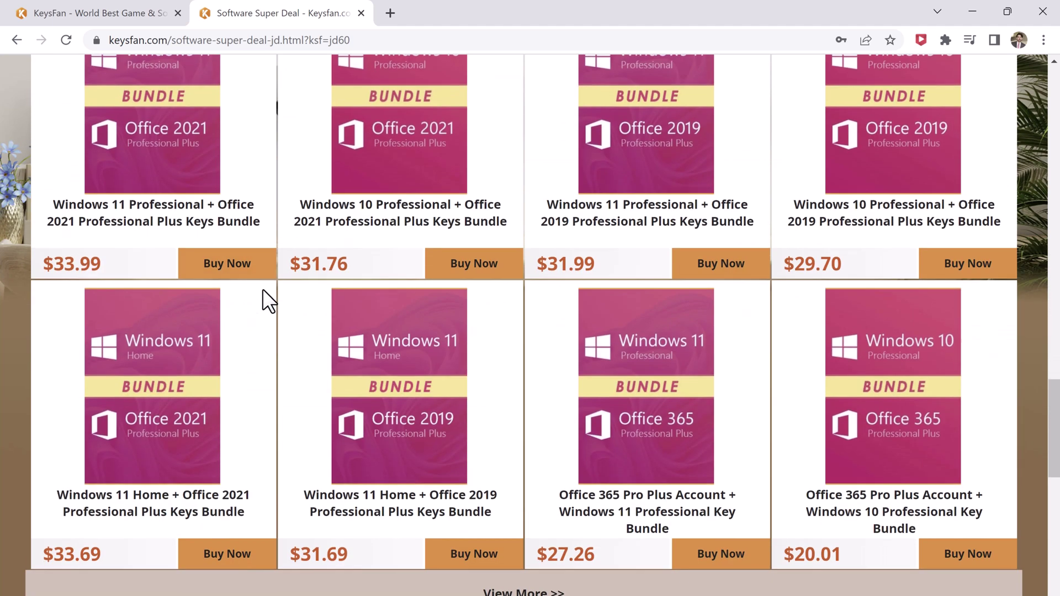
scroll(263, 289, down, 2)
scroll(260, 294, down, 2)
scroll(262, 309, down, 2)
scroll(263, 309, down, 1)
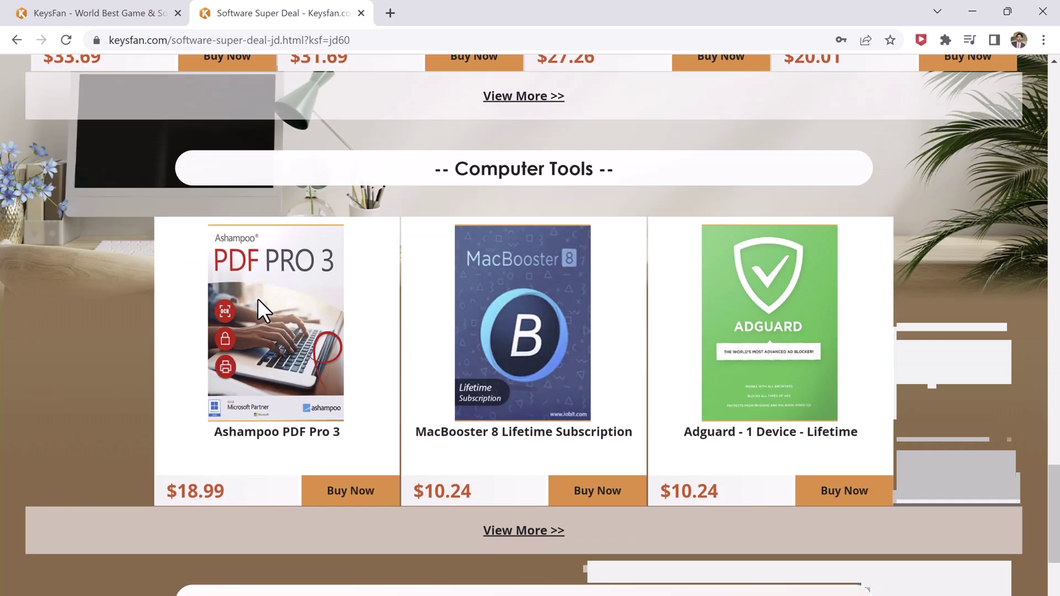
scroll(263, 310, down, 1)
scroll(263, 309, down, 2)
scroll(257, 299, down, 1)
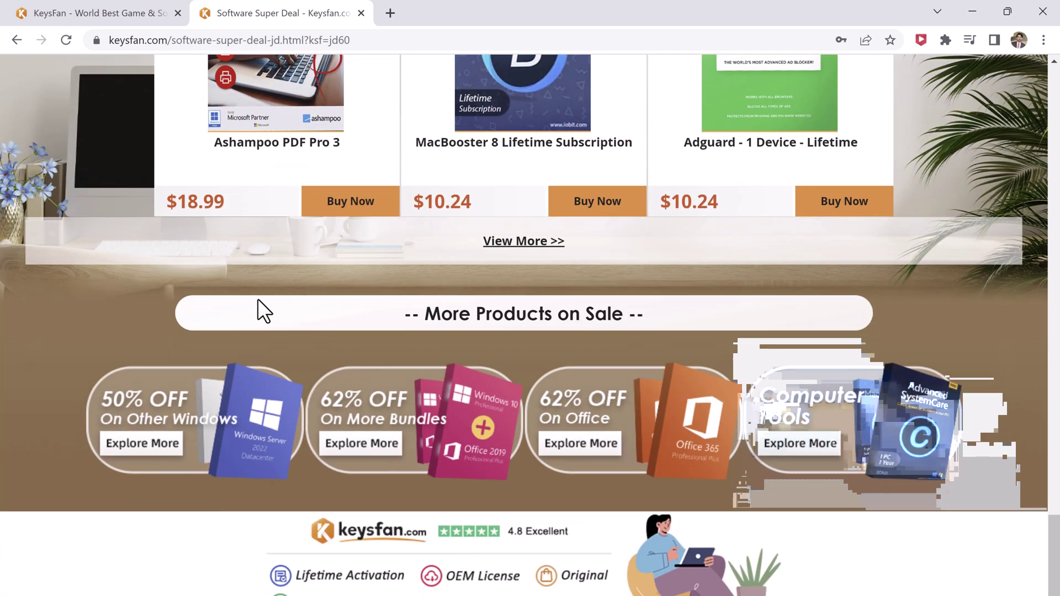
scroll(258, 299, up, 10)
scroll(146, 73, up, 5)
scroll(146, 73, up, 5)
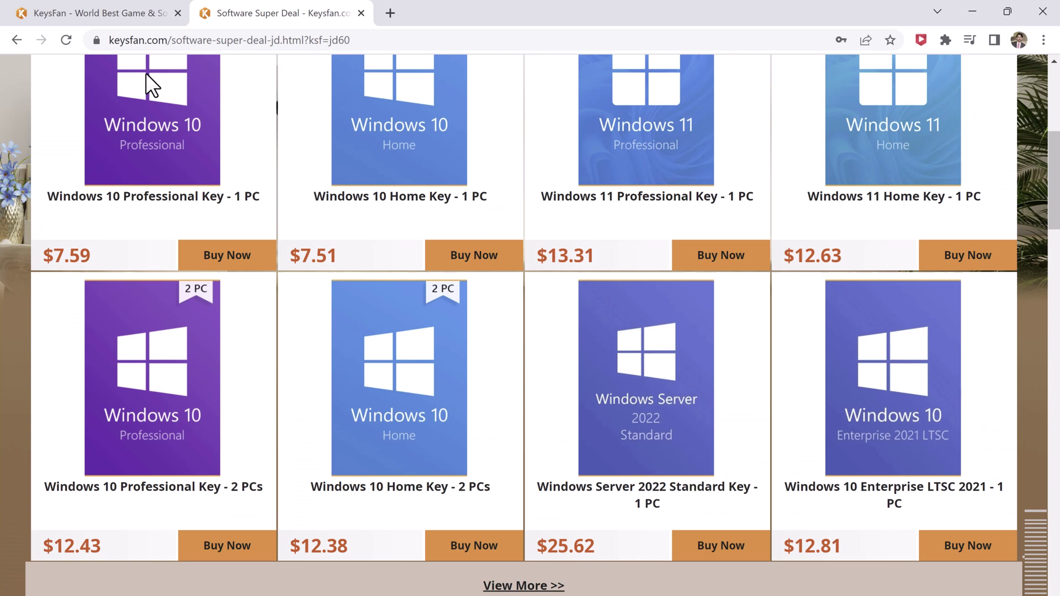
scroll(146, 74, up, 5)
scroll(106, 318, down, 1)
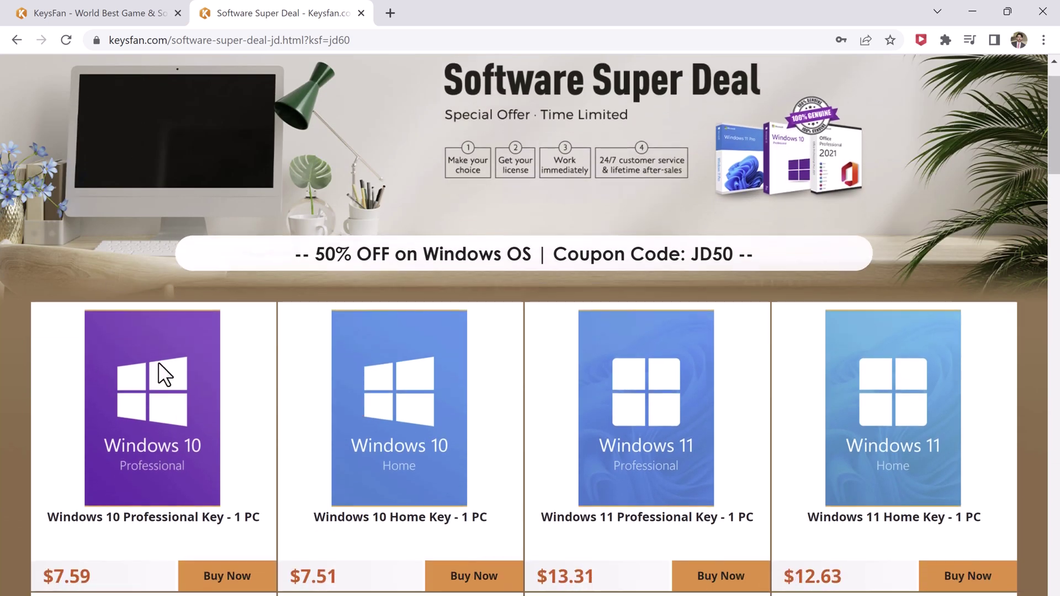
scroll(159, 363, down, 1)
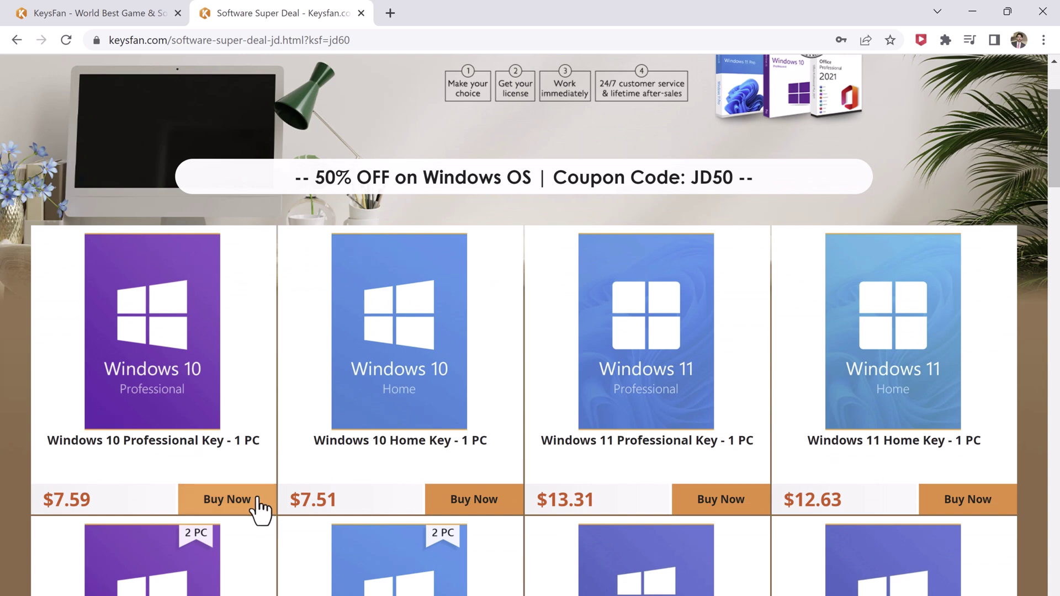
Add the Windows 10 Professional Key for one PC ($15.17) to the cart
click(259, 507)
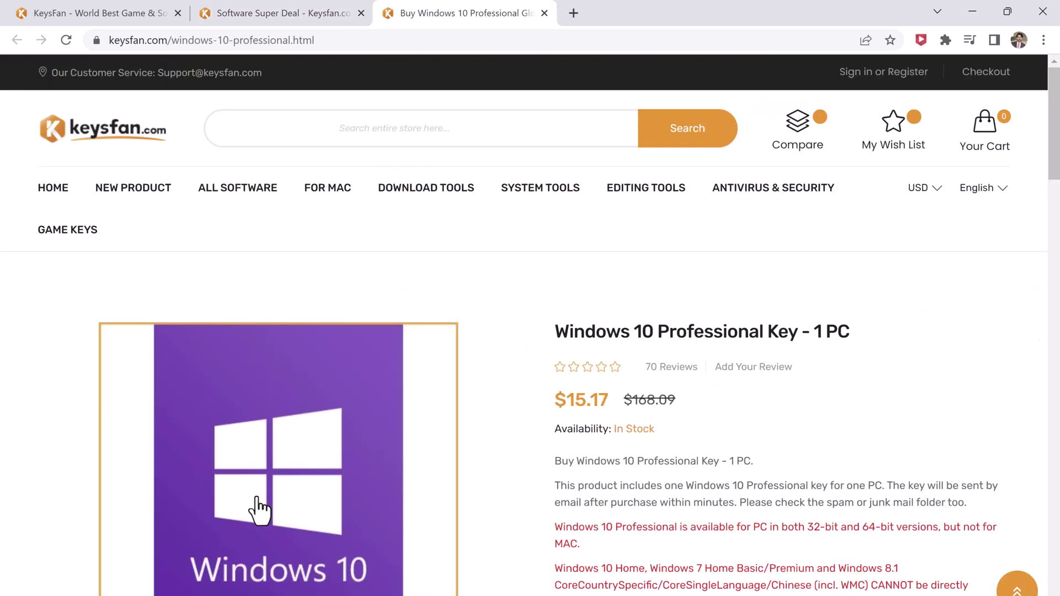
scroll(617, 353, down, 2)
scroll(623, 341, down, 2)
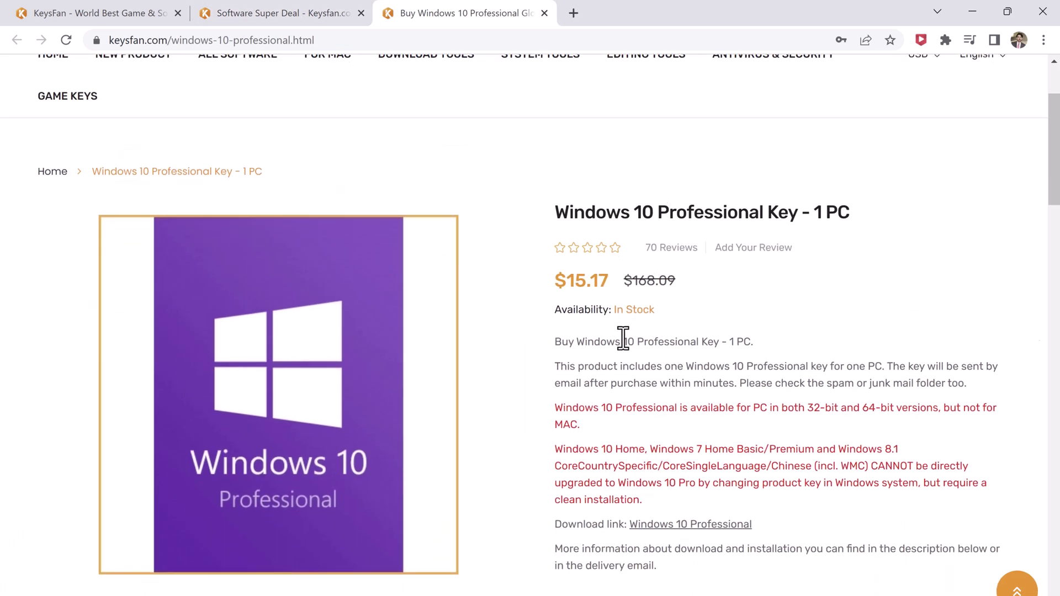
scroll(629, 331, down, 2)
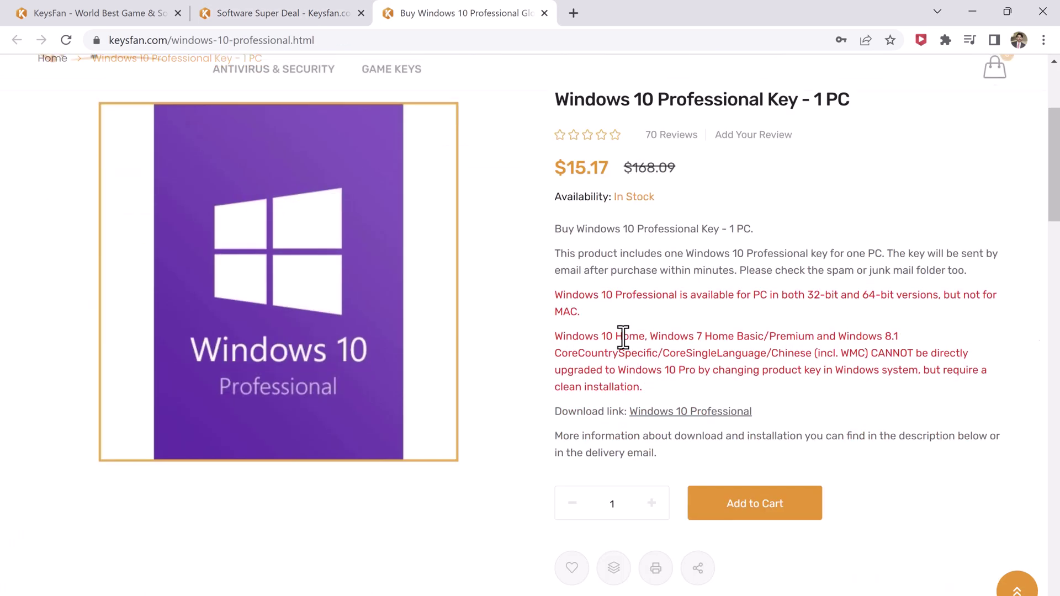
click(754, 503)
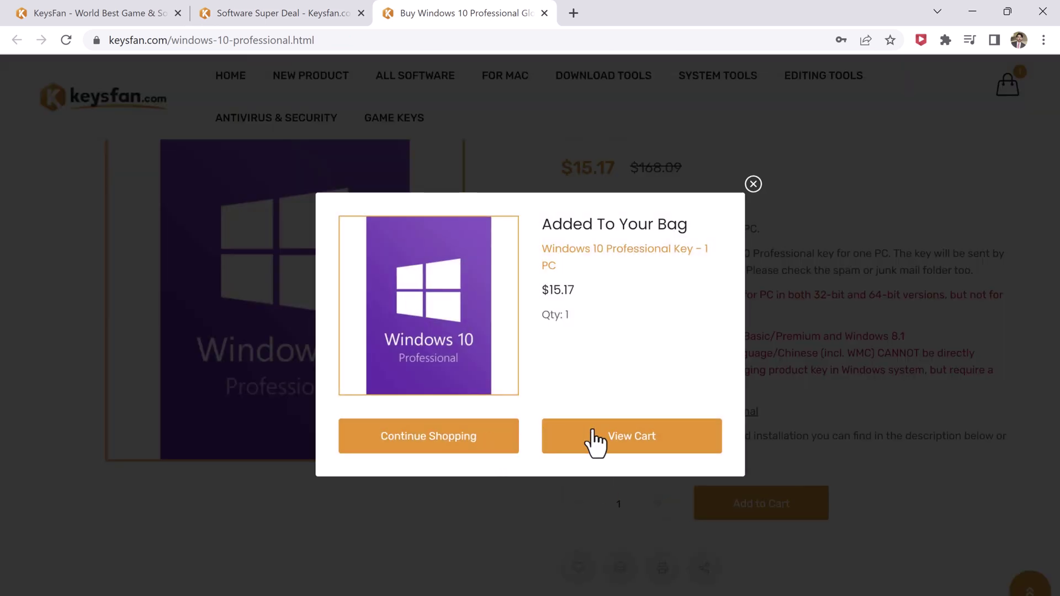
Open the $15.17 cart, reveal the discount code field, and start entering the code in capitals
click(596, 437)
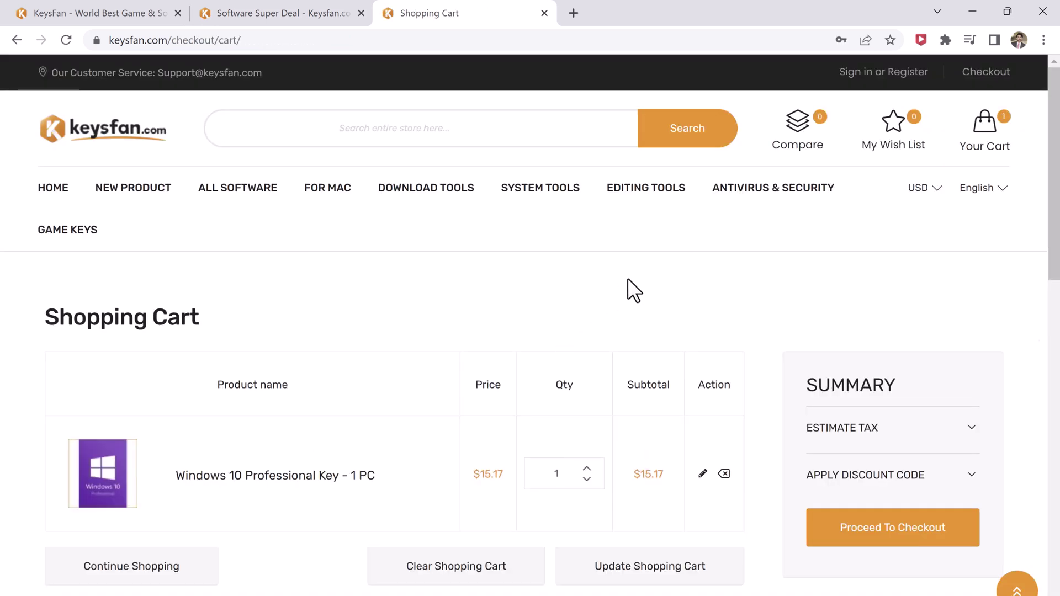
scroll(649, 264, down, 1)
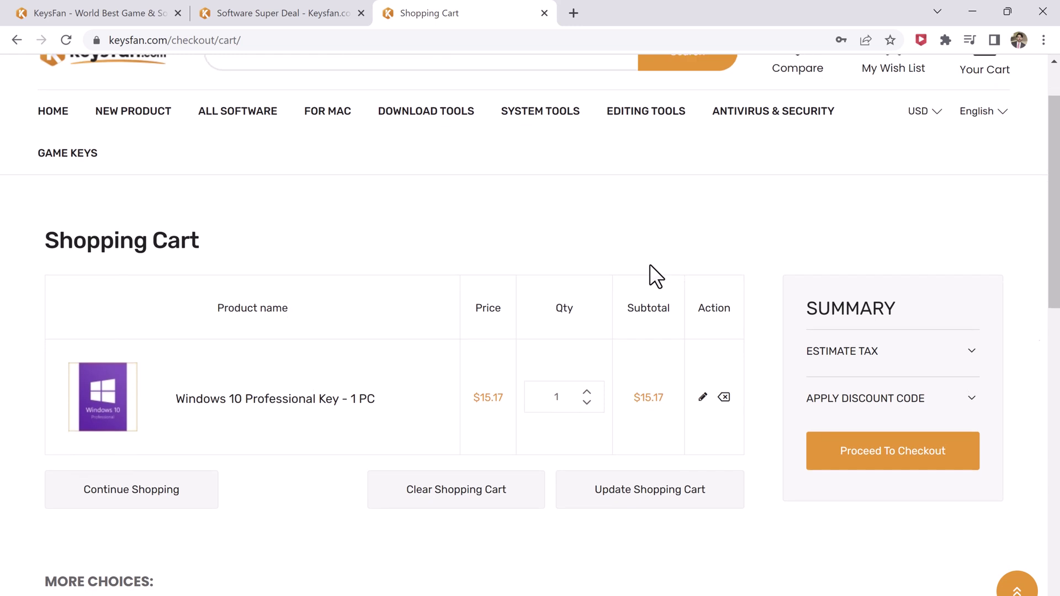
scroll(649, 263, down, 1)
click(795, 325)
click(852, 461)
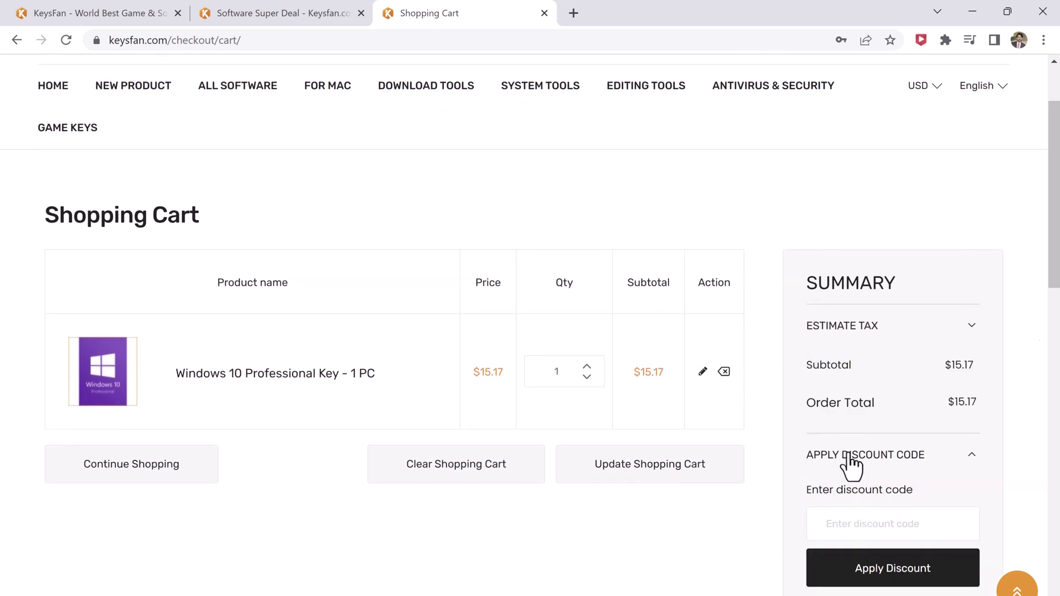
scroll(861, 481, down, 1)
click(868, 500)
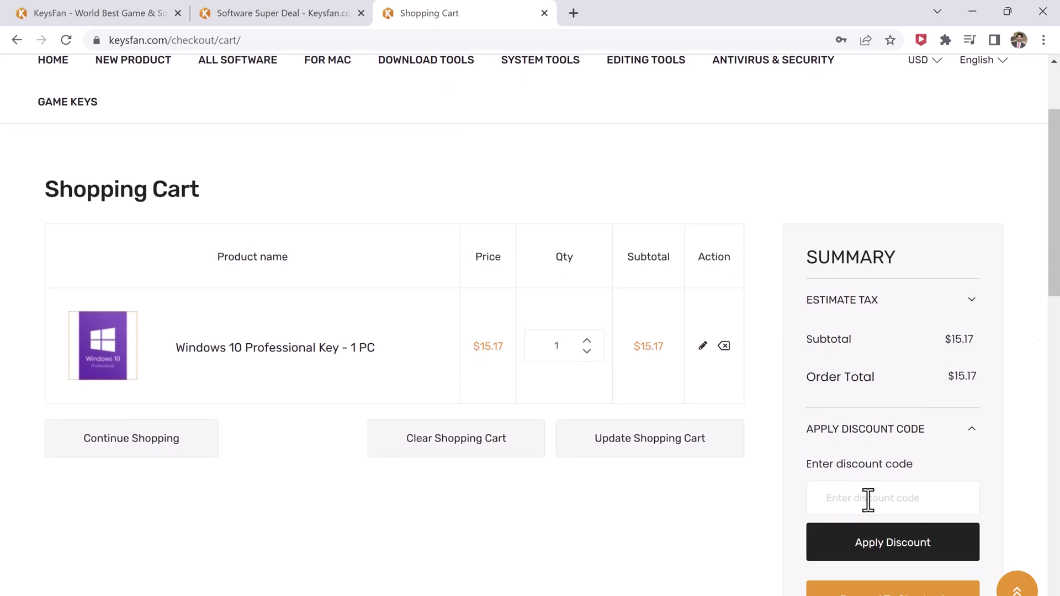
text(J)
key(Caps_Lock)
text(D5)
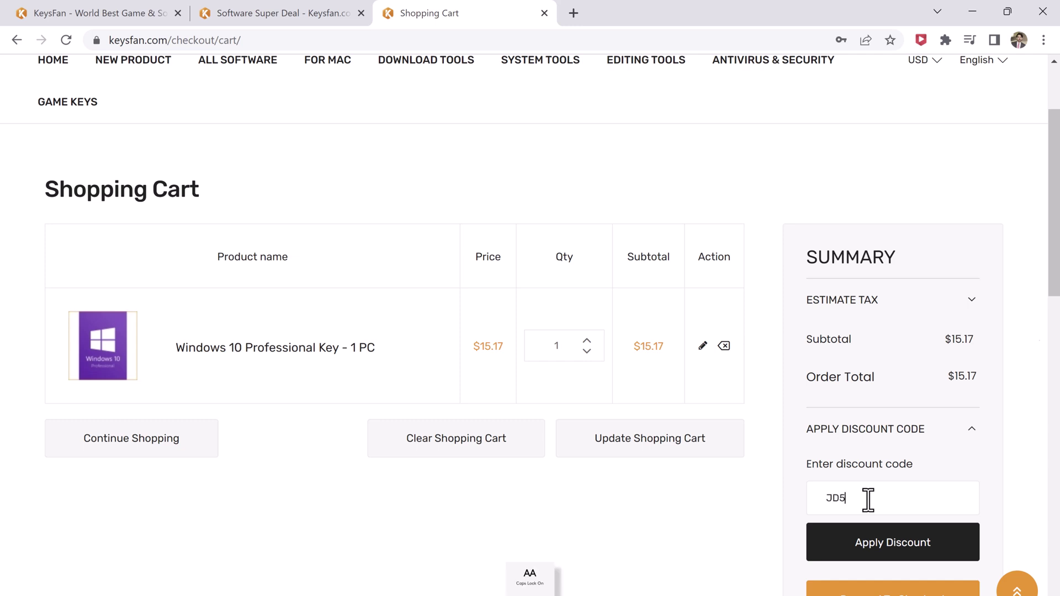
text(0)
Apply the 50% coupon for a $7.58 total and opt to create a new account
click(893, 542)
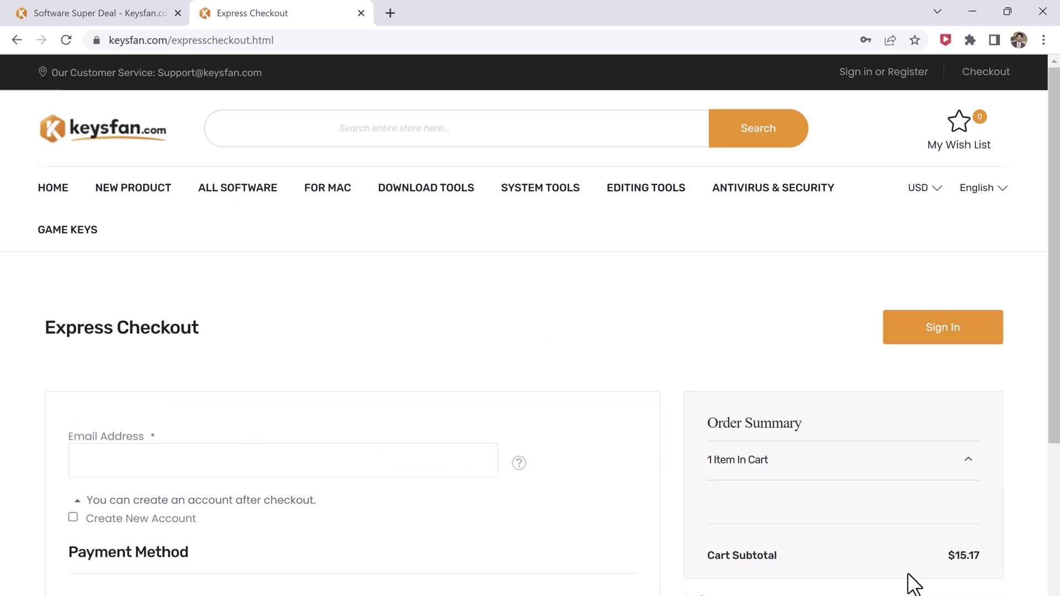
scroll(452, 291, down, 1)
scroll(447, 280, down, 1)
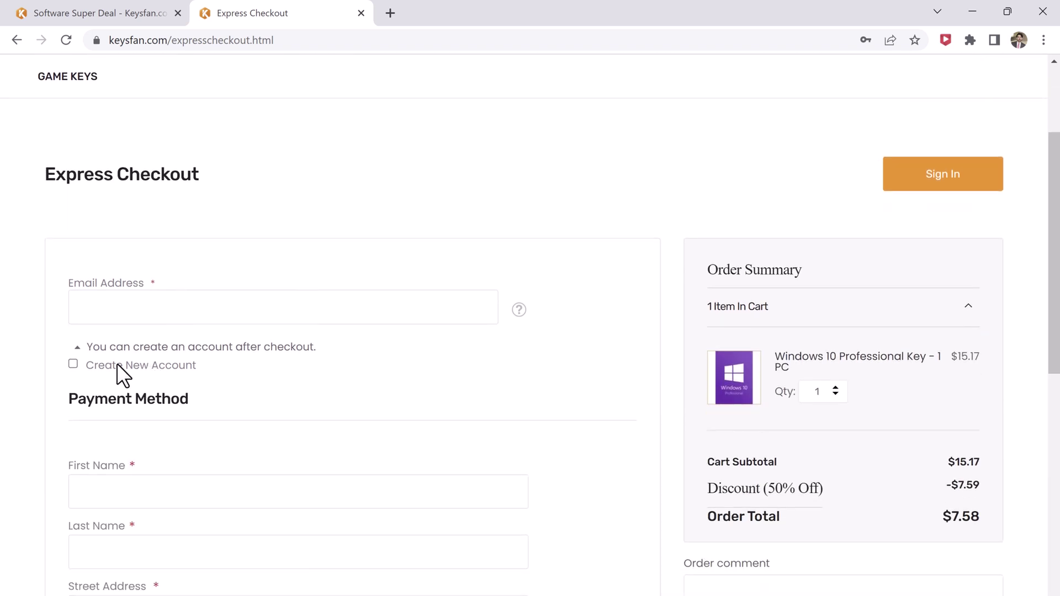
click(73, 365)
click(107, 312)
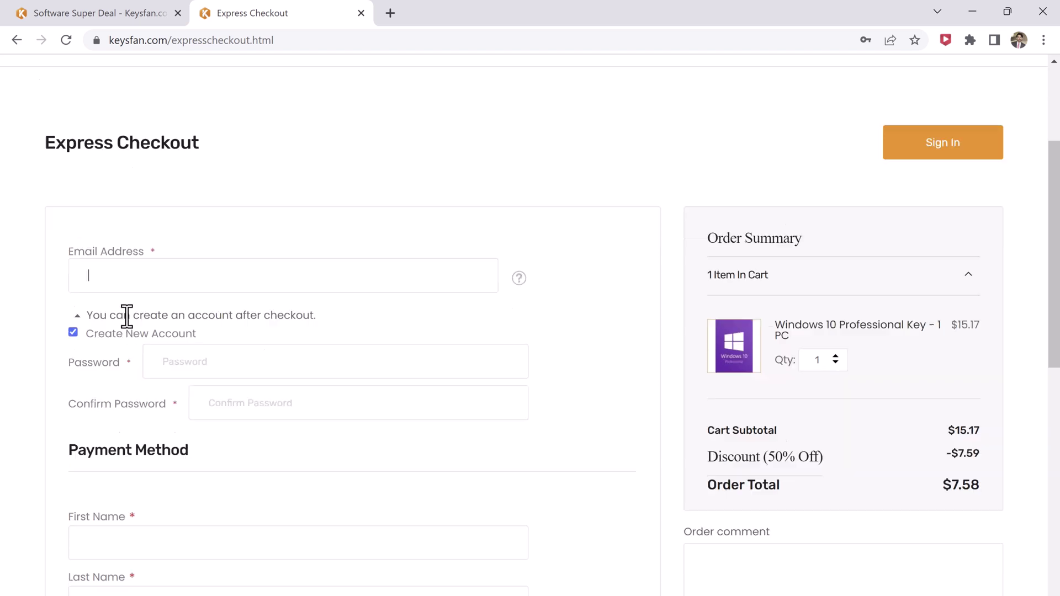
scroll(116, 323, down, 2)
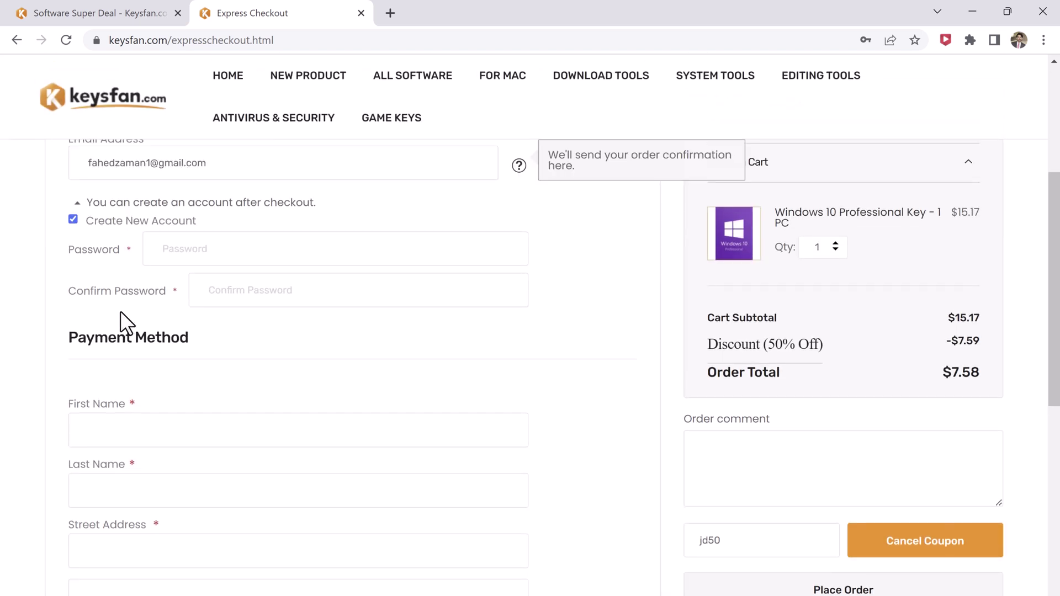
scroll(249, 415, down, 3)
Fill in the billing first name, last name, street address, city and zip code
click(248, 215)
key(Tab)
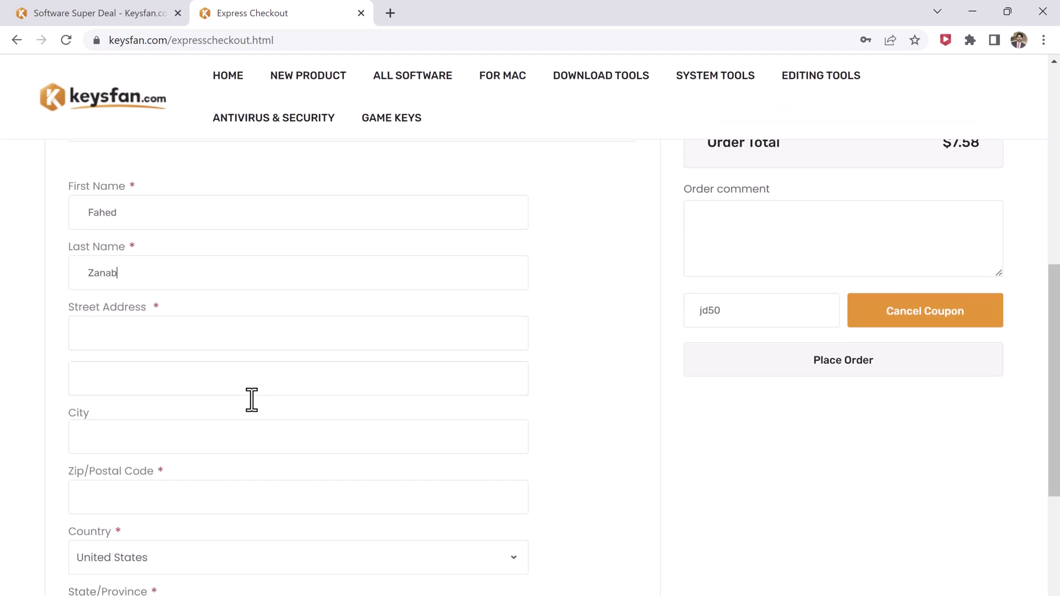
key(Tab)
key(Tab)
text(Hafizabad)
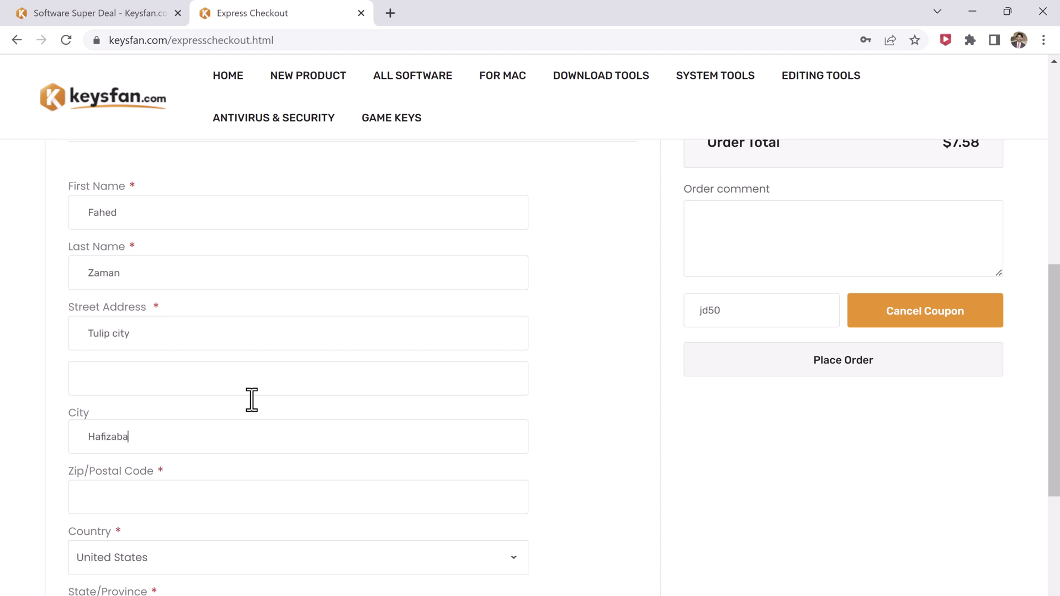
key(Tab)
text(52110)
scroll(243, 452, down, 2)
Set the country to Pakistan, enter the state and phone, and place the $7.58 order
click(298, 430)
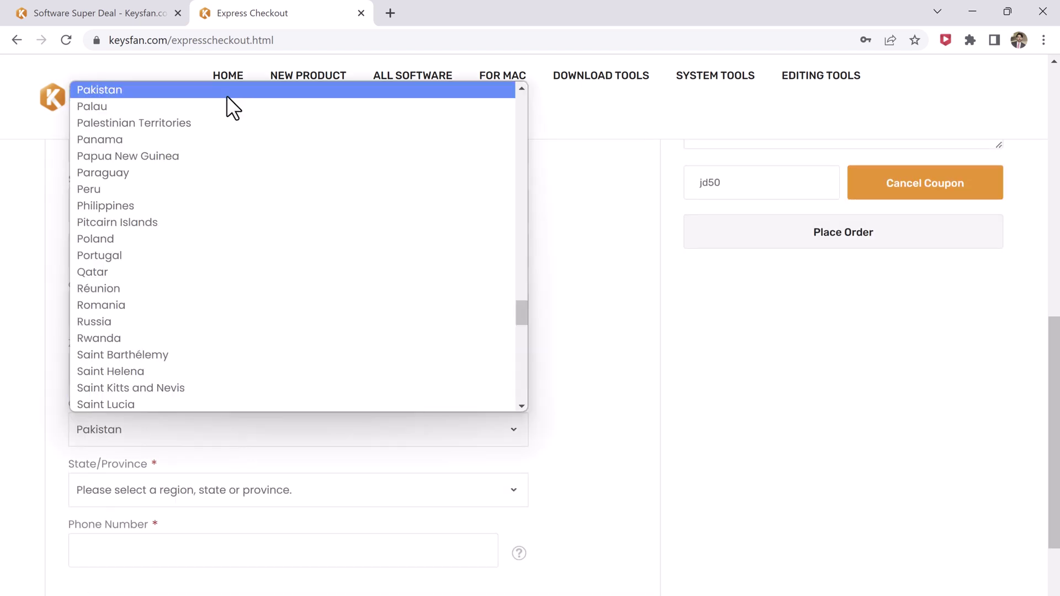
click(229, 91)
click(132, 489)
text(punjab)
click(131, 548)
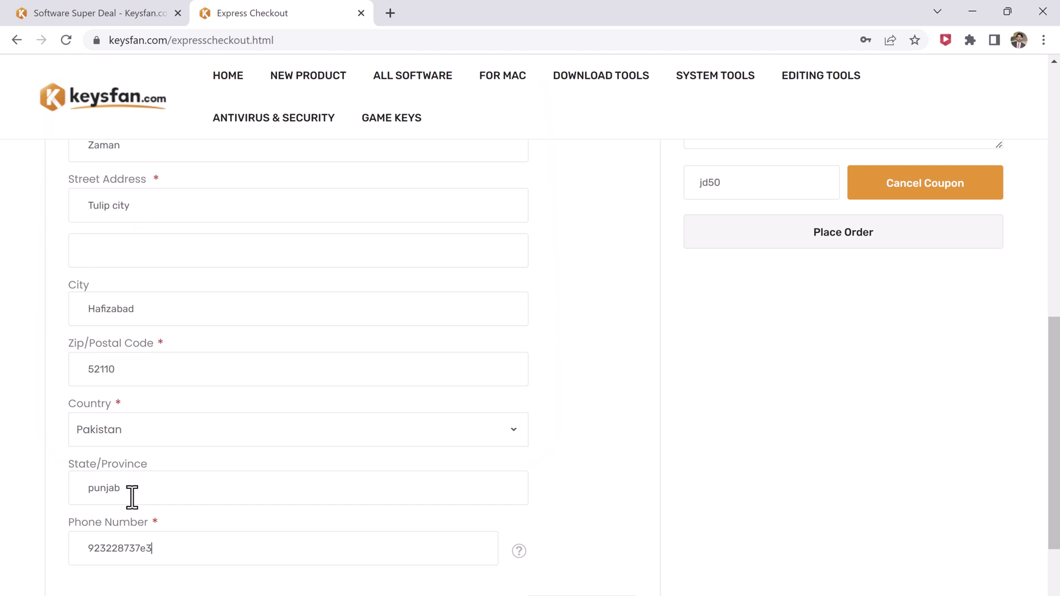
scroll(199, 497, down, 2)
click(580, 458)
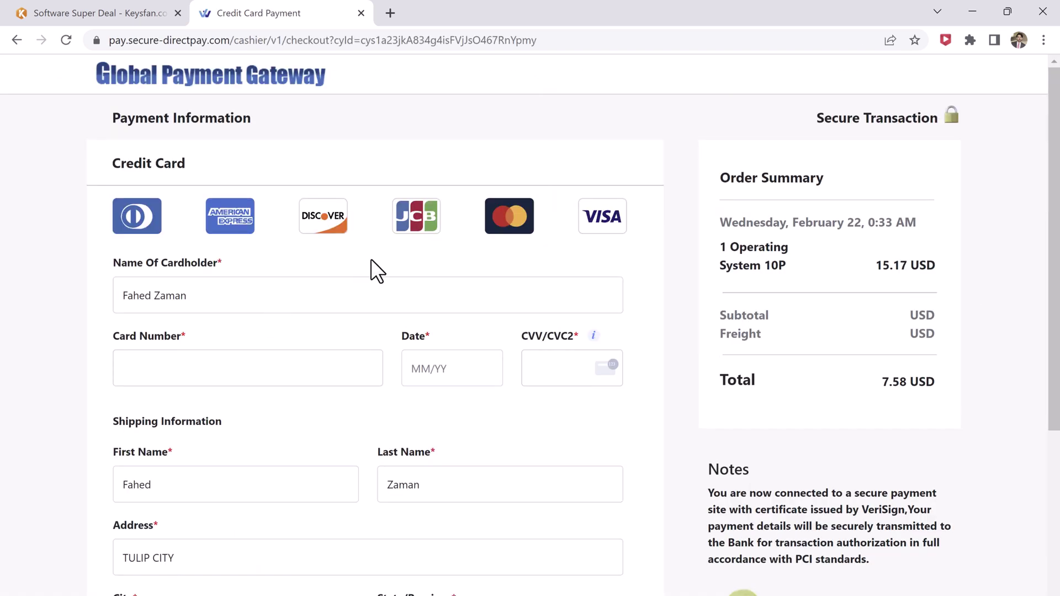
scroll(365, 257, down, 1)
scroll(410, 251, up, 1)
Enter the card number and expiry date to complete the $7.58 card payment
click(281, 370)
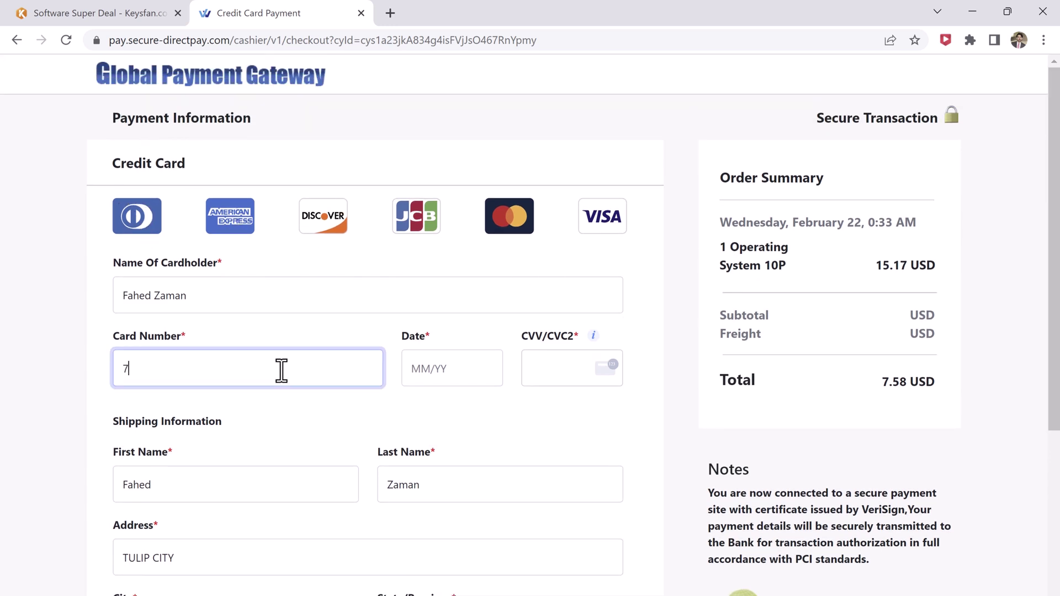
click(414, 369)
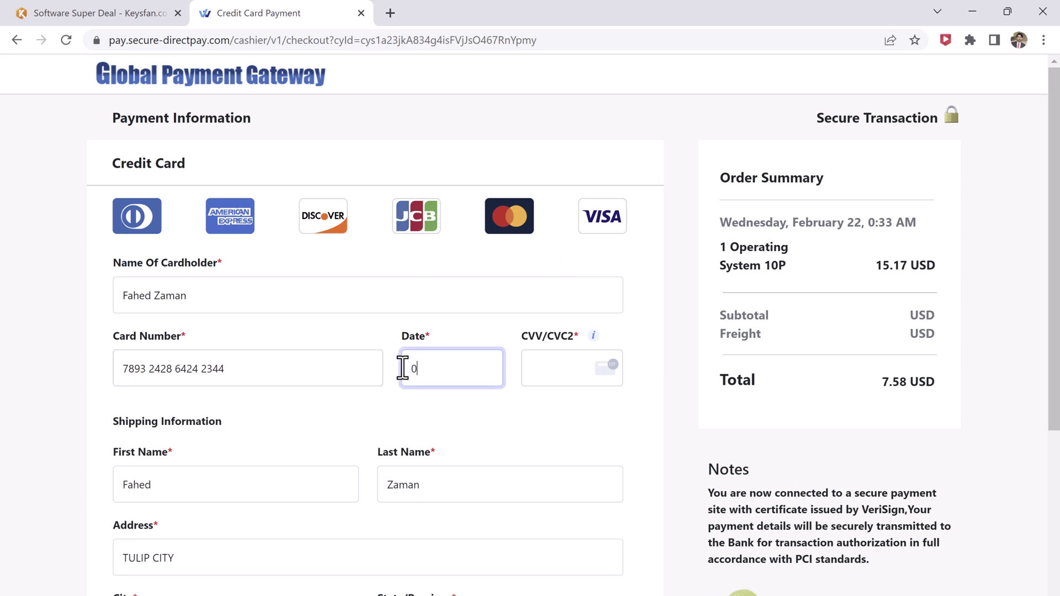
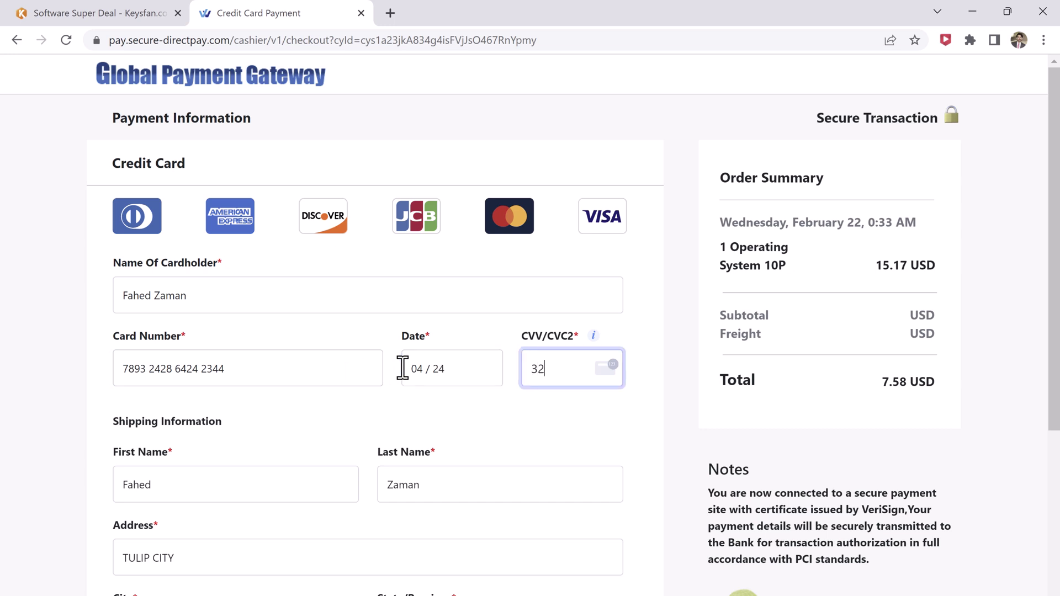
scroll(388, 342, down, 2)
scroll(387, 364, down, 2)
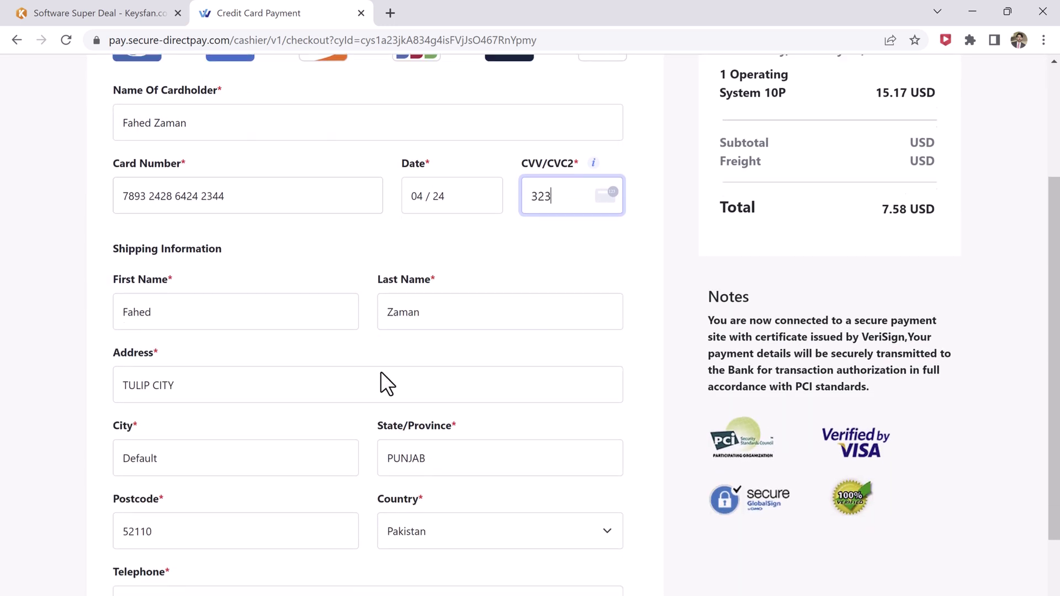
scroll(380, 371, down, 1)
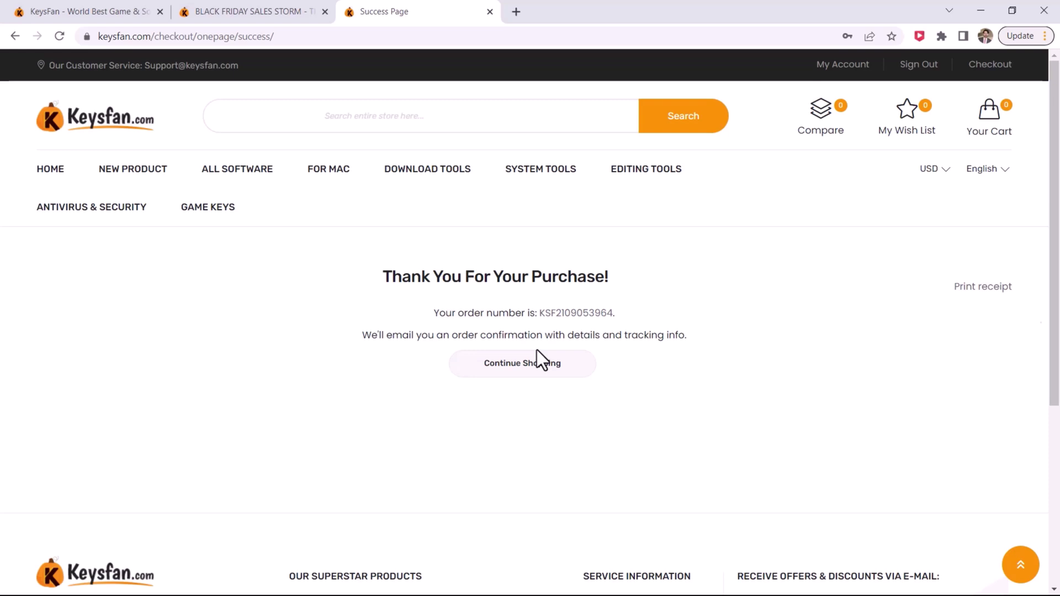
drag(615, 313, 541, 313)
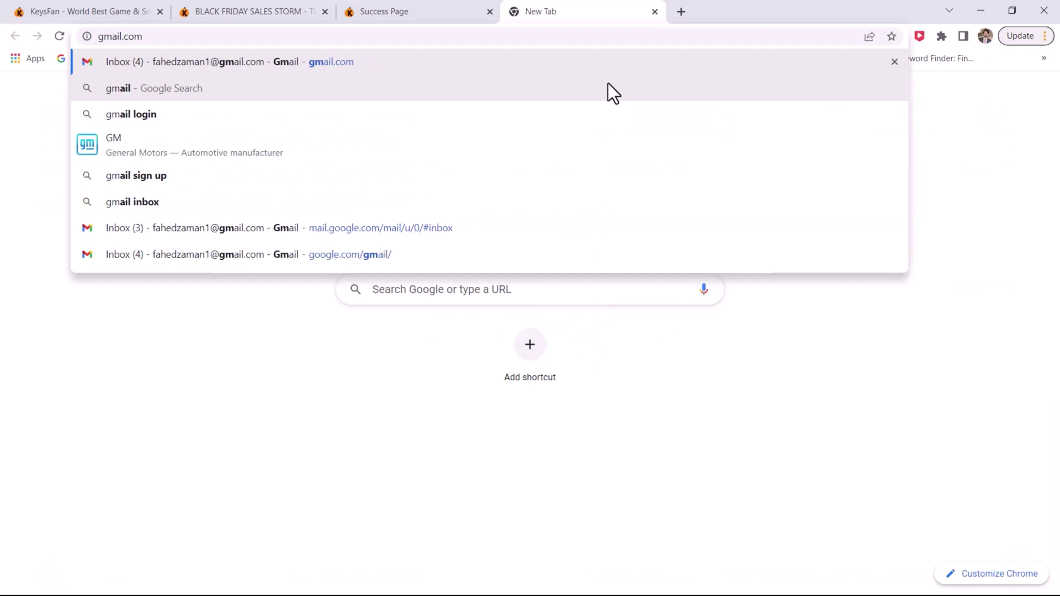
Load gmail.com and select the license key in Keysfan's Windows 10 Professional delivery email
key(Return)
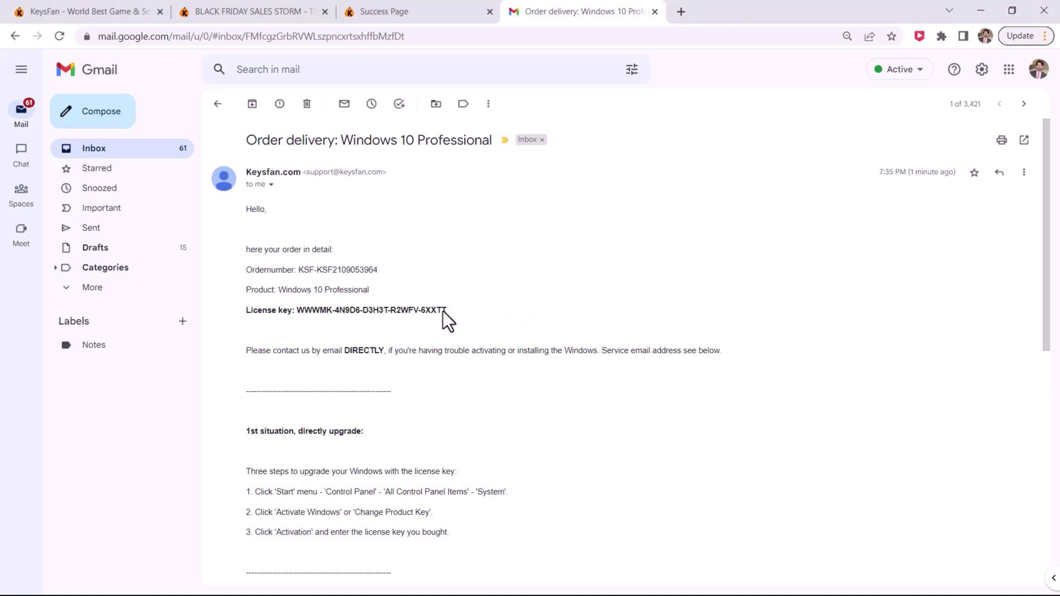
drag(446, 310, 297, 313)
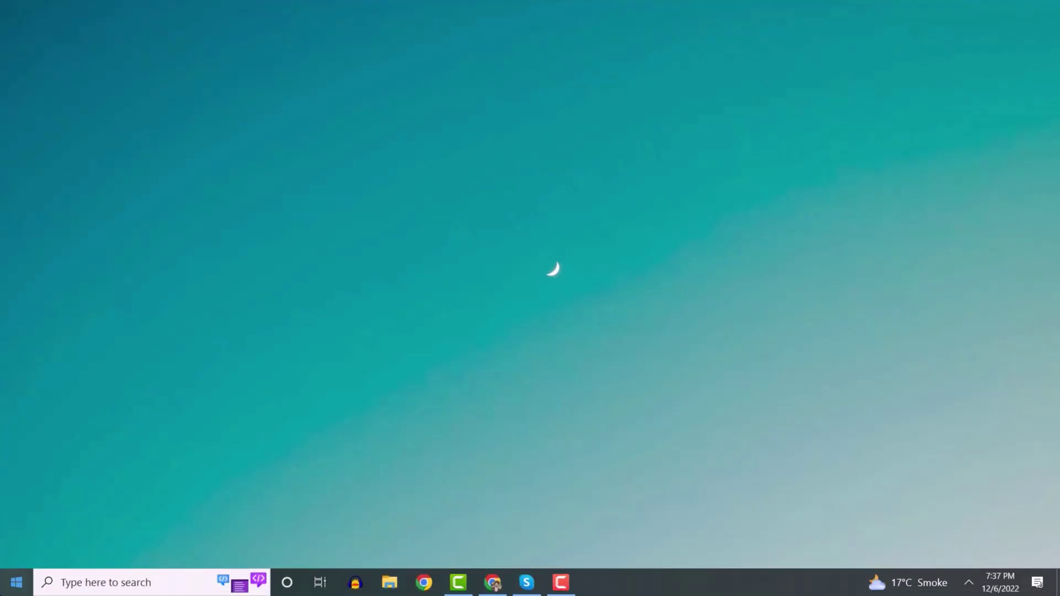
Go to Settings > Update & Security > Activation and maximize the Settings window
click(16, 582)
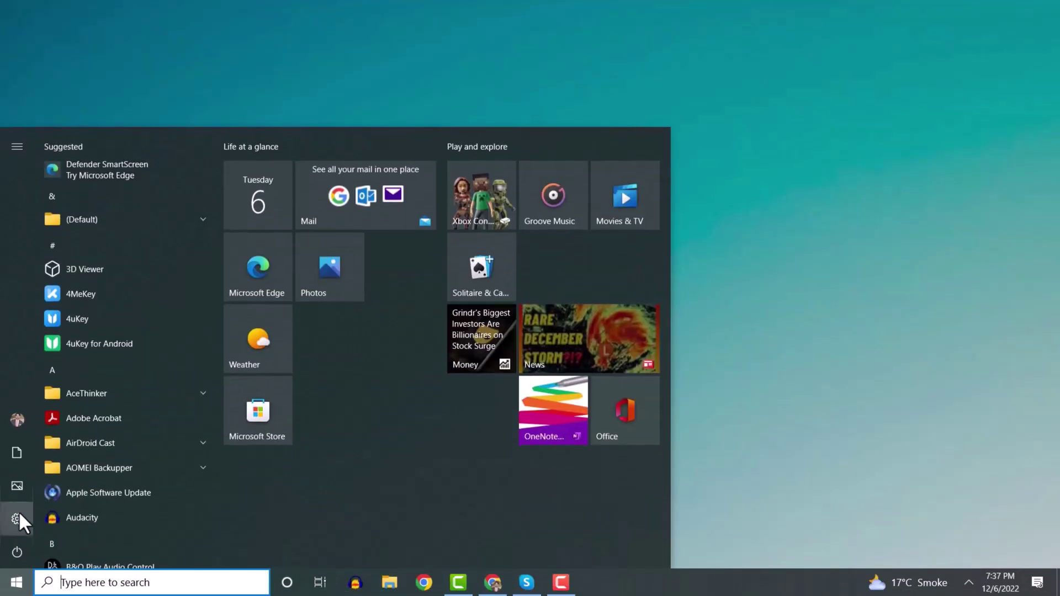
click(17, 523)
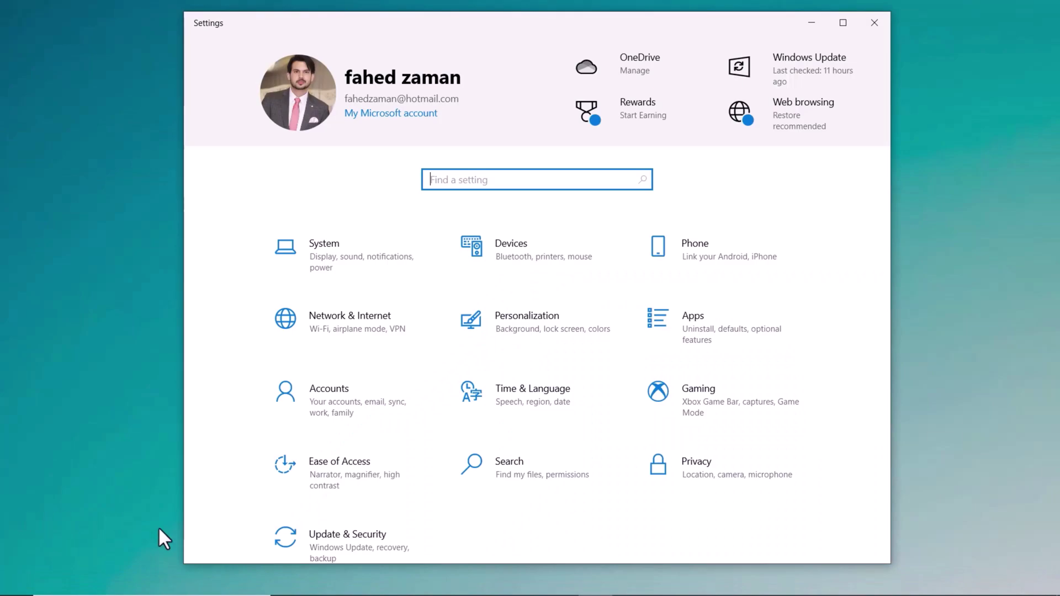
click(379, 538)
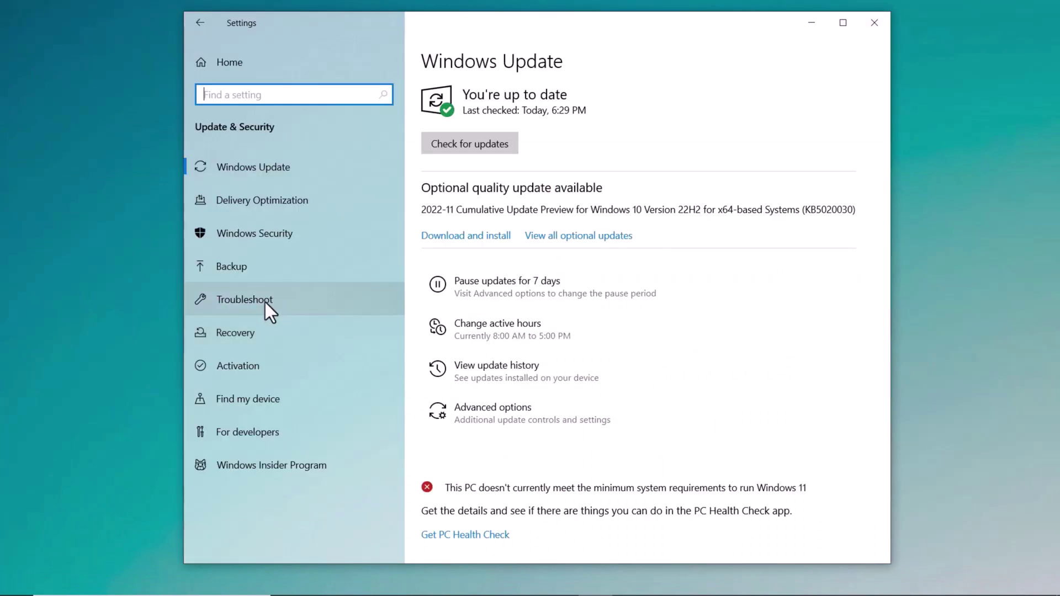
click(263, 376)
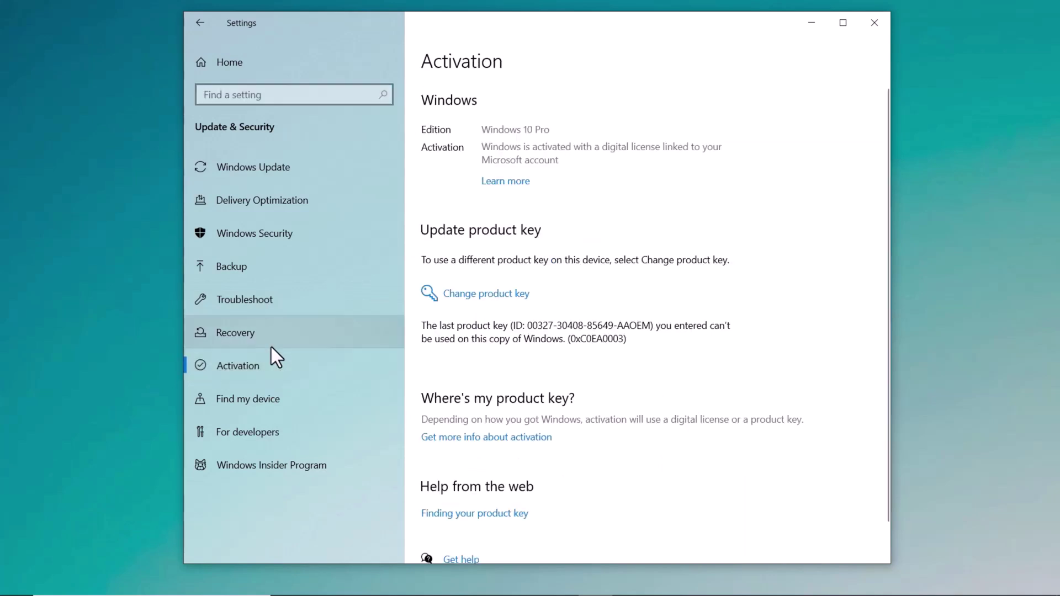
click(844, 28)
Paste the purchased key under Change product key, activate Windows 10 Pro, and close the confirmation
click(324, 258)
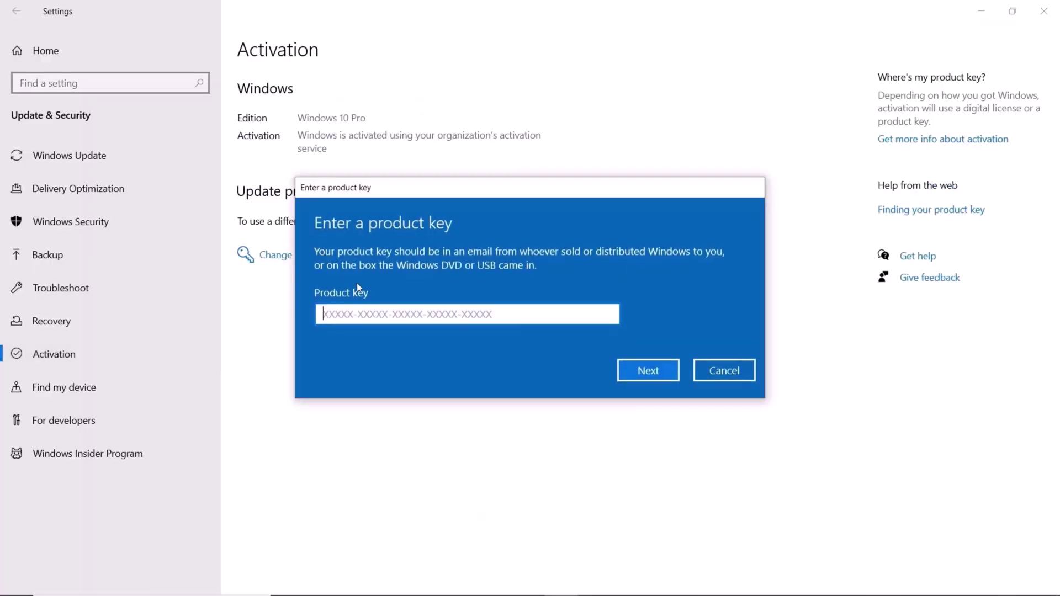
key(ctrl+v)
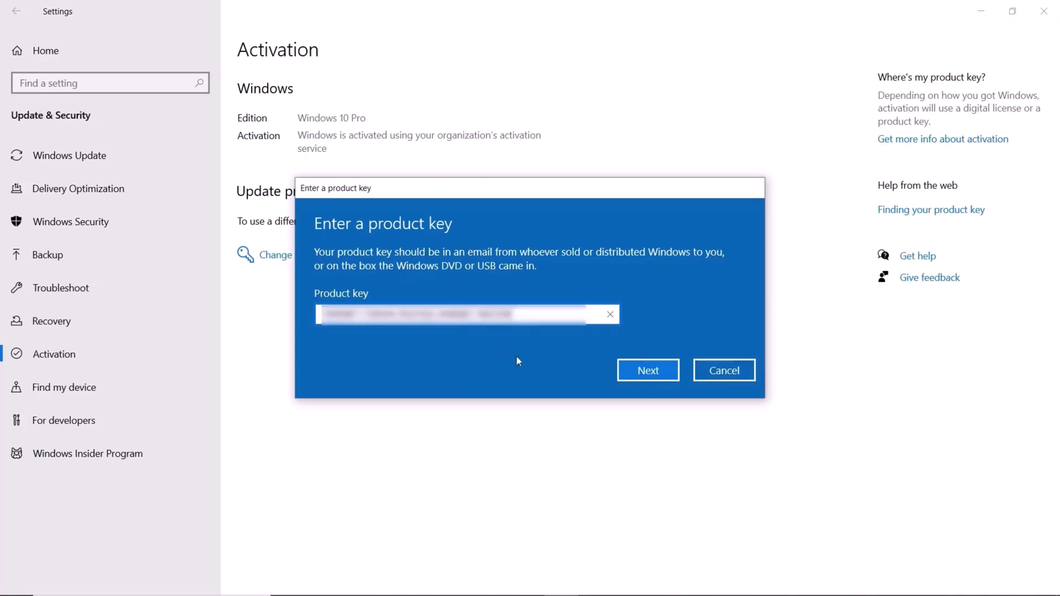
click(650, 363)
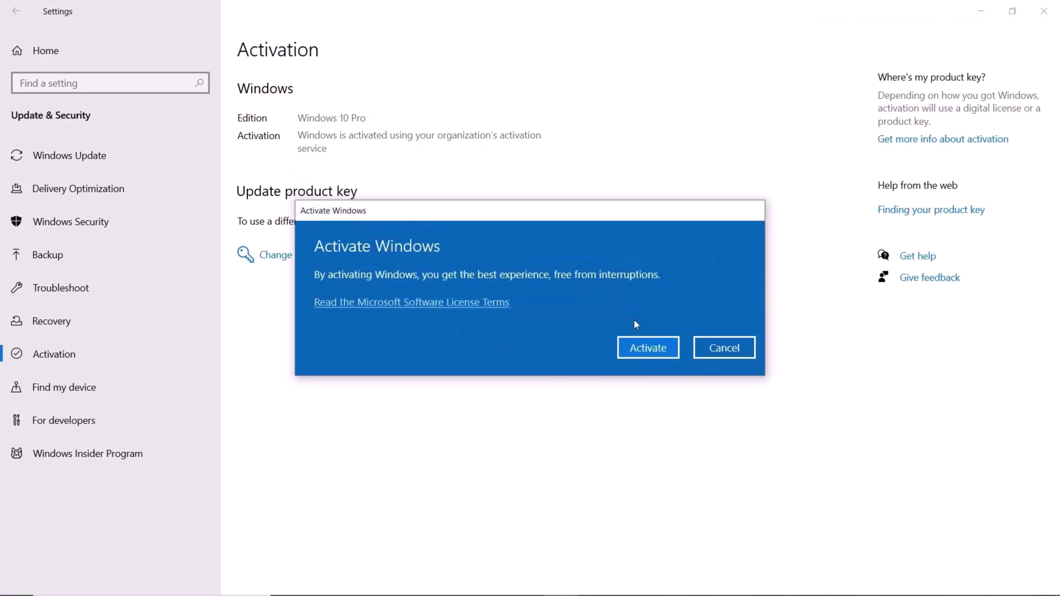
click(648, 348)
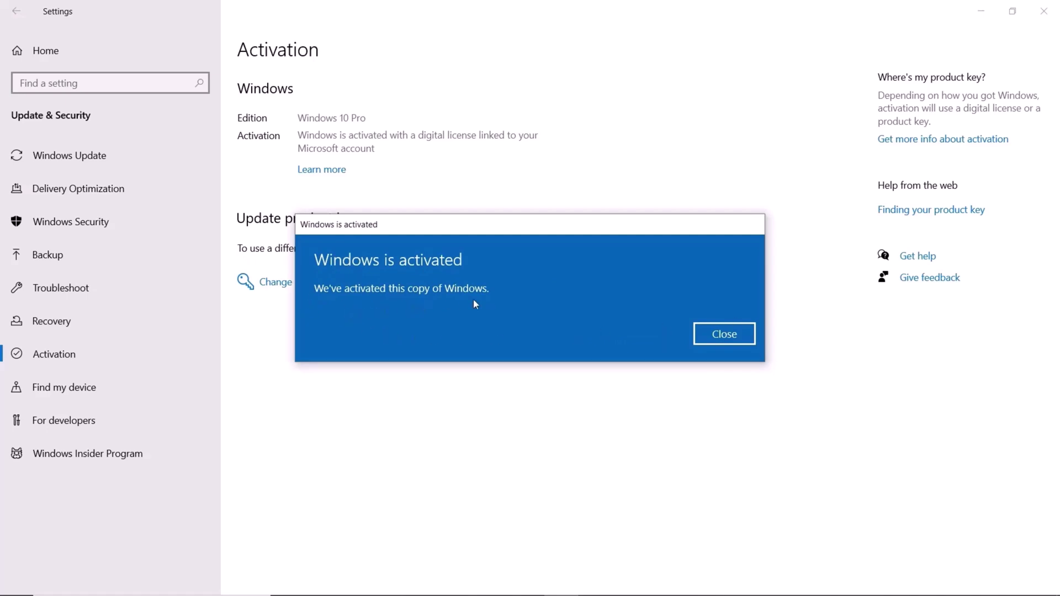
click(734, 337)
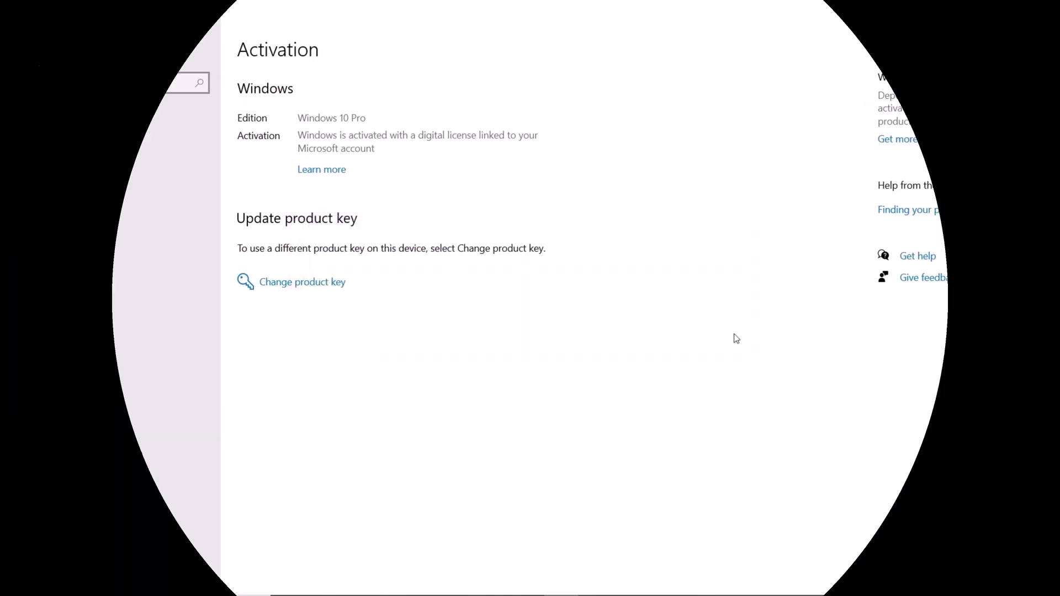
scroll(358, 317, down, 3)
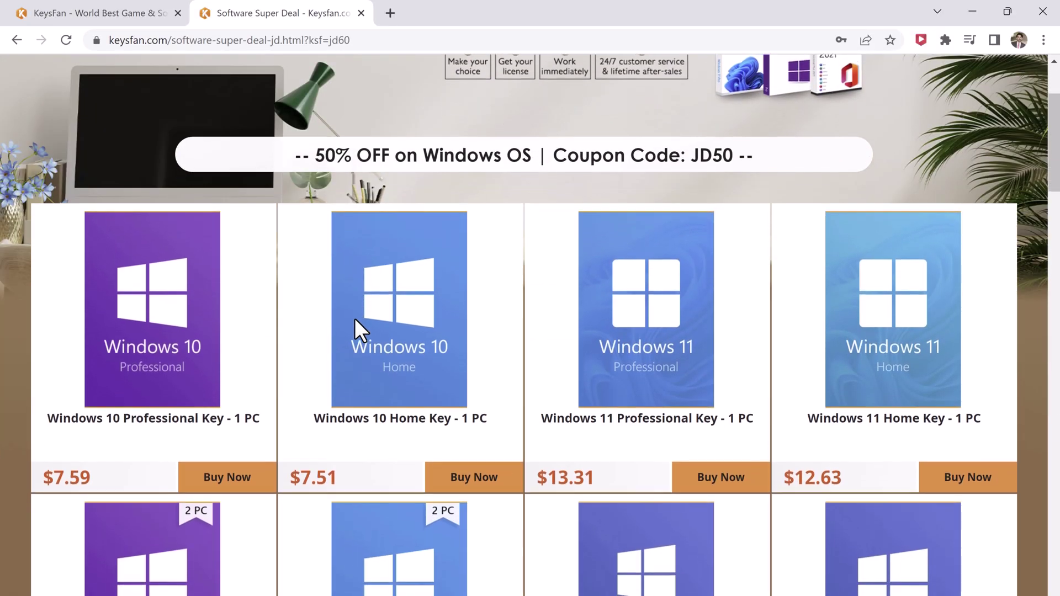
scroll(355, 318, down, 2)
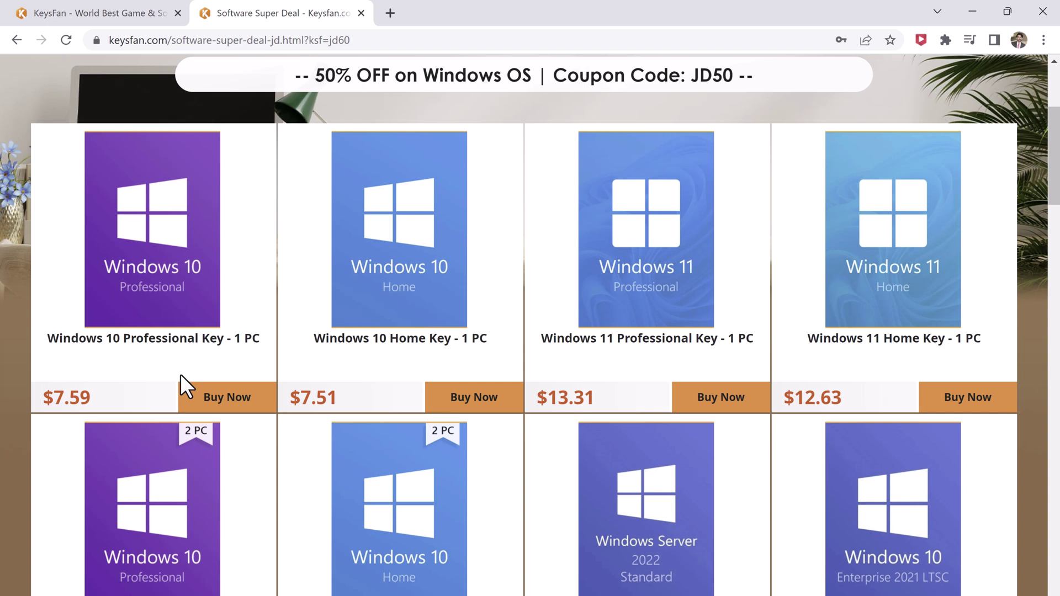
scroll(179, 374, down, 3)
scroll(180, 374, down, 3)
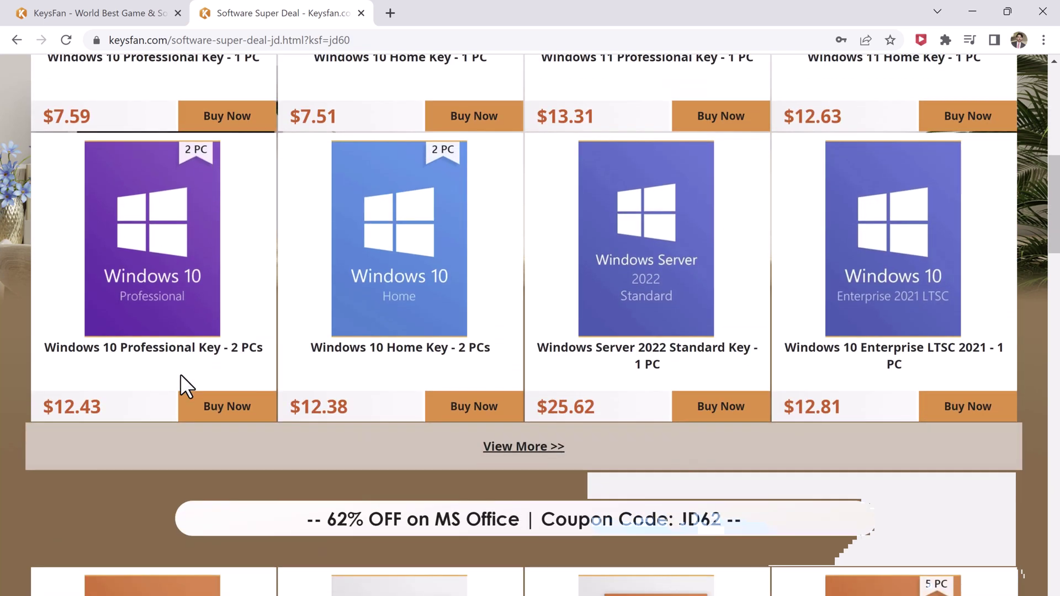
scroll(180, 374, down, 3)
scroll(179, 373, down, 3)
scroll(180, 373, down, 2)
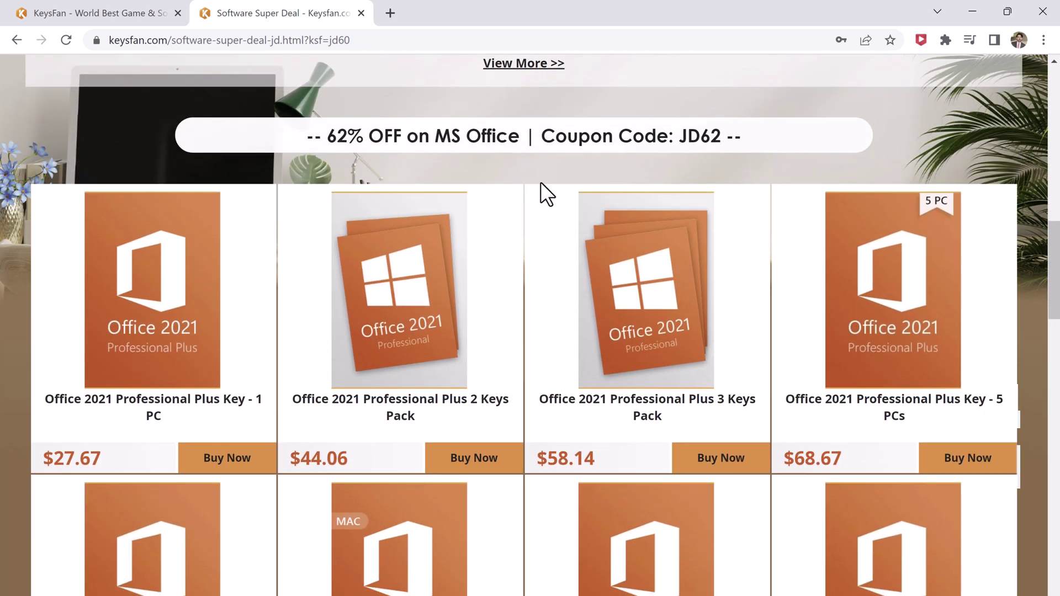